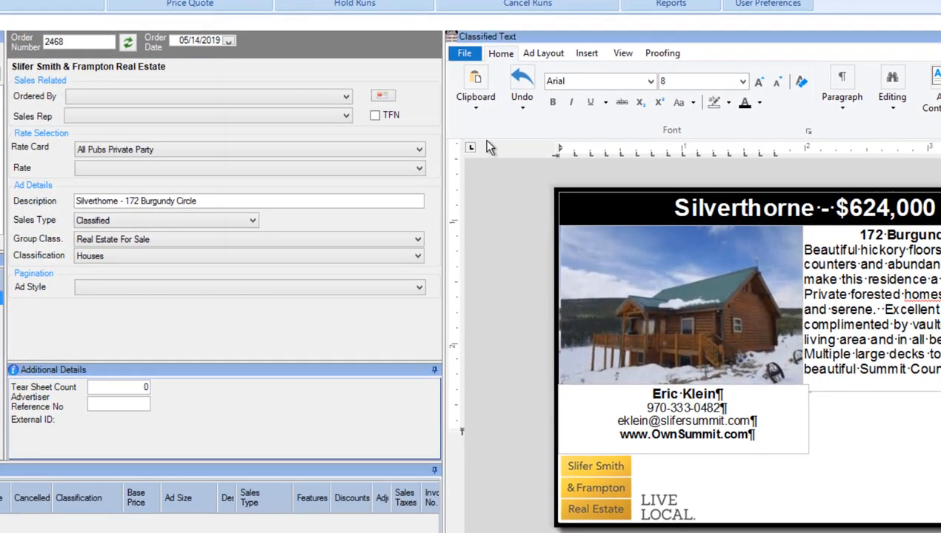
Copy the entire Silverthorne real estate ad and check its layout settings.
left_click(473, 101)
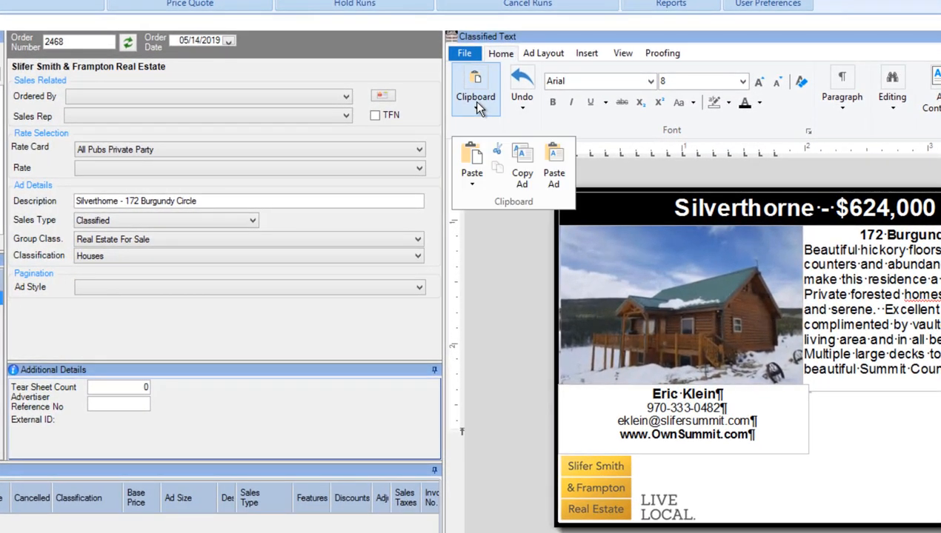
left_click(523, 178)
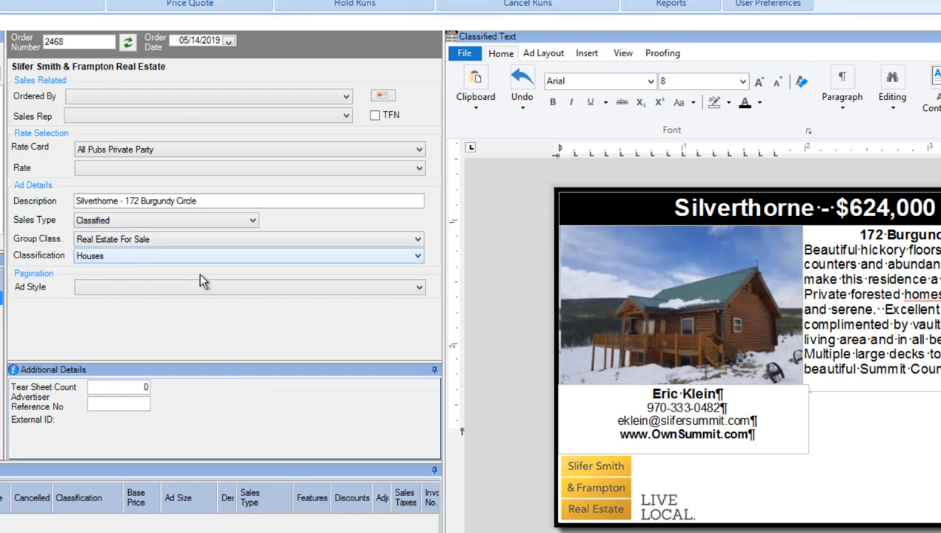
left_click(621, 56)
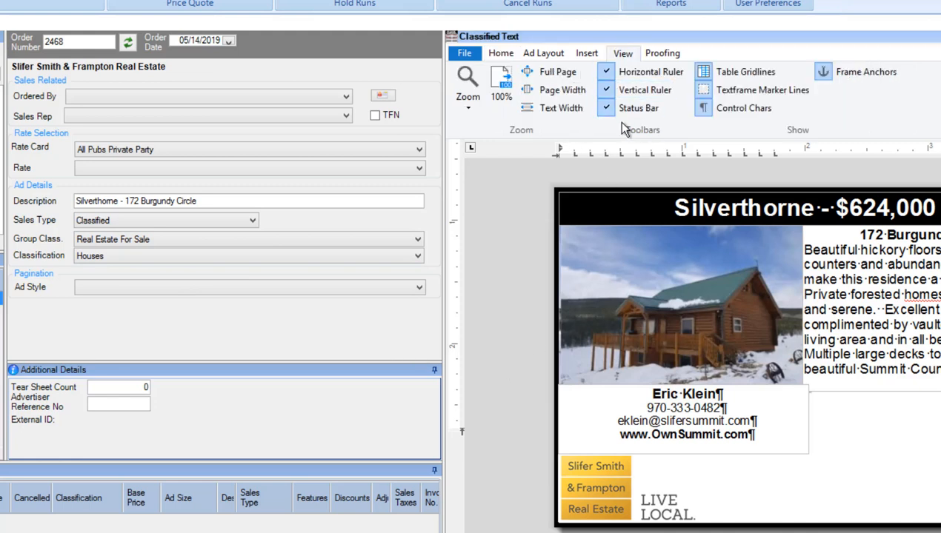
left_click(543, 53)
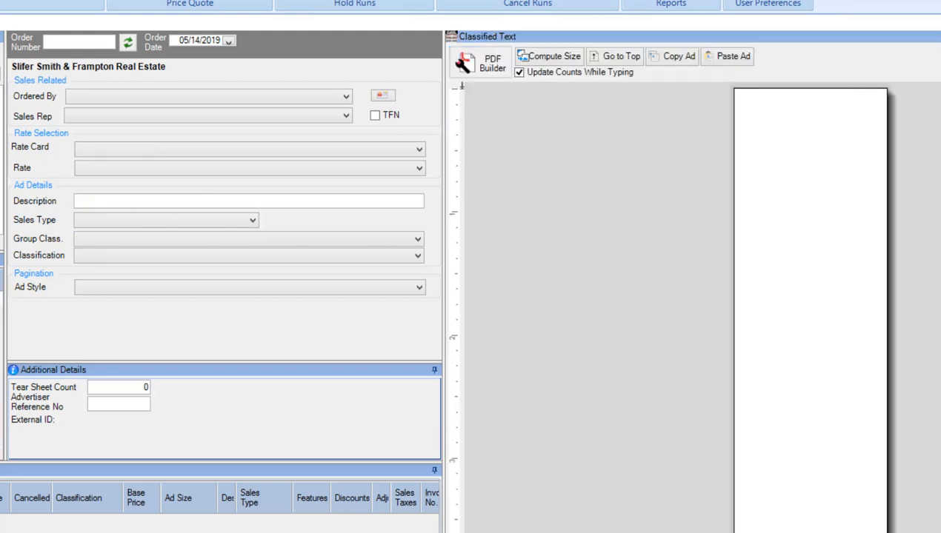
Set the new order's sales type to Classified and its rate card to All Pubs Private Party.
left_click(102, 221)
left_click(101, 224)
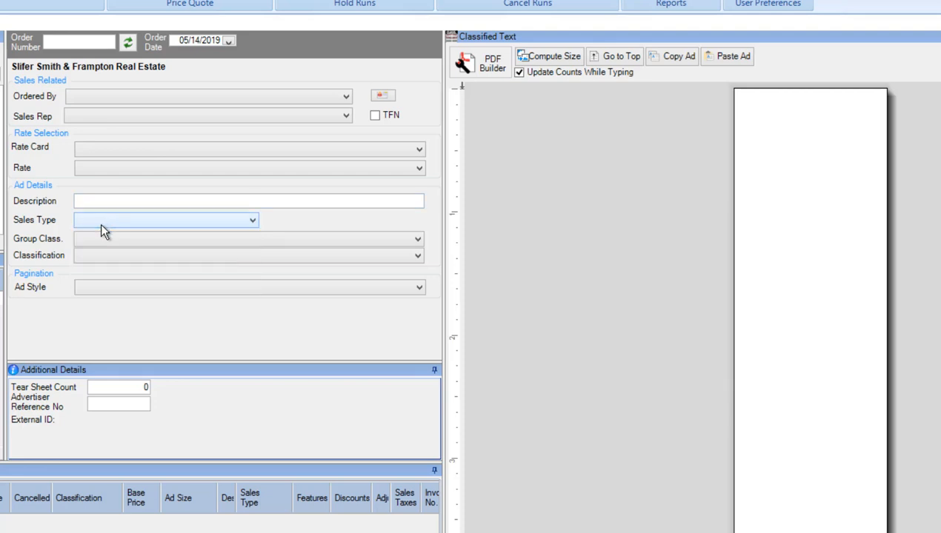
left_click(102, 173)
left_click(102, 150)
left_click(102, 151)
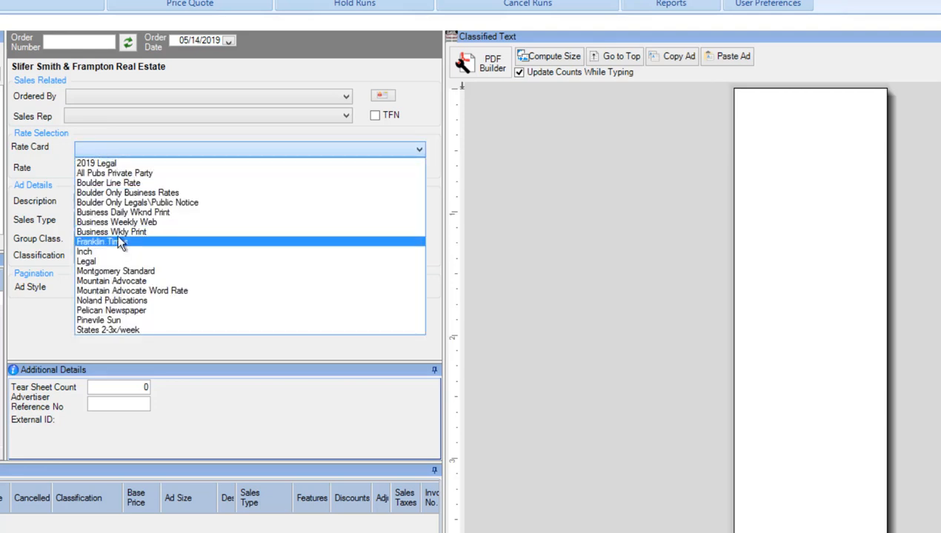
left_click(120, 174)
Set the group class to Real Estate For Sale and the classification to Houses.
left_click(97, 238)
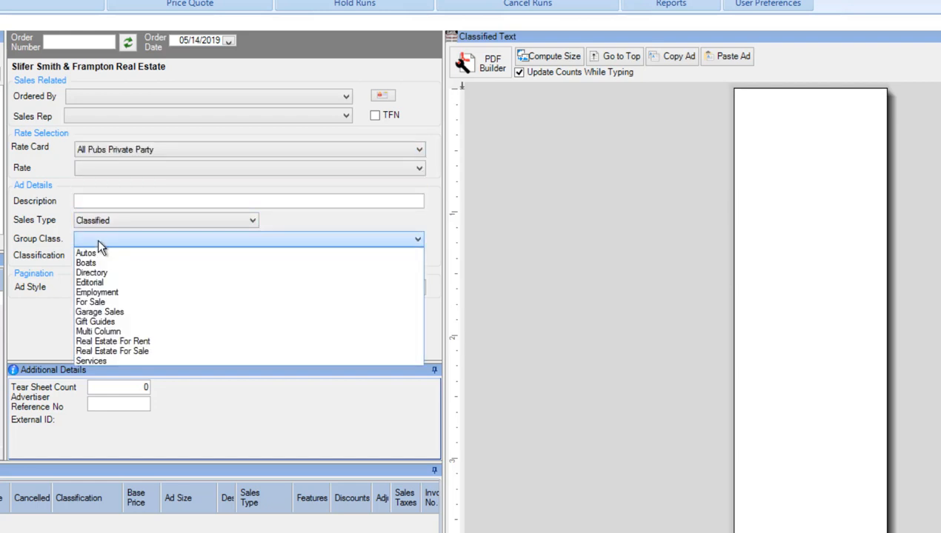
left_click(112, 351)
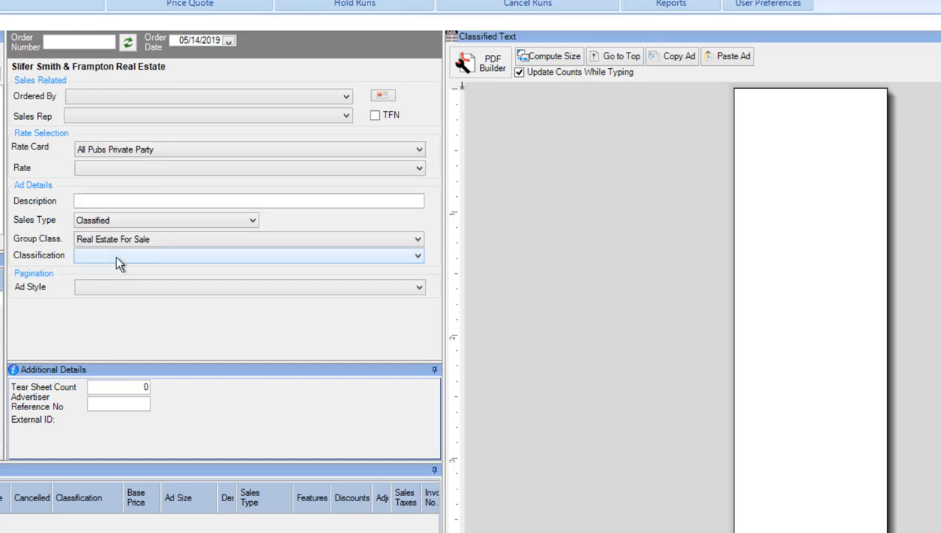
left_click(115, 255)
left_click(112, 289)
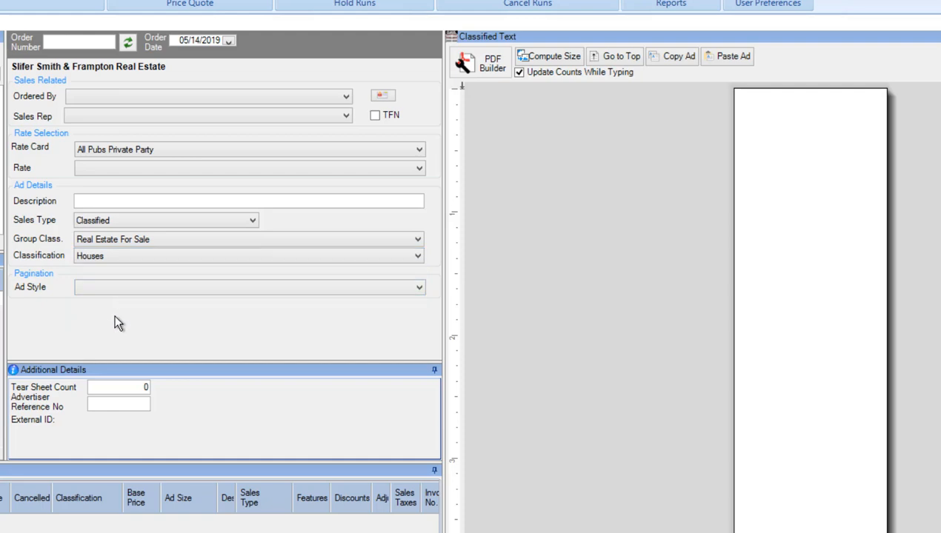
Open the PDF Builder for the new order and paste the copied ad into the one-column layout.
left_click(483, 63)
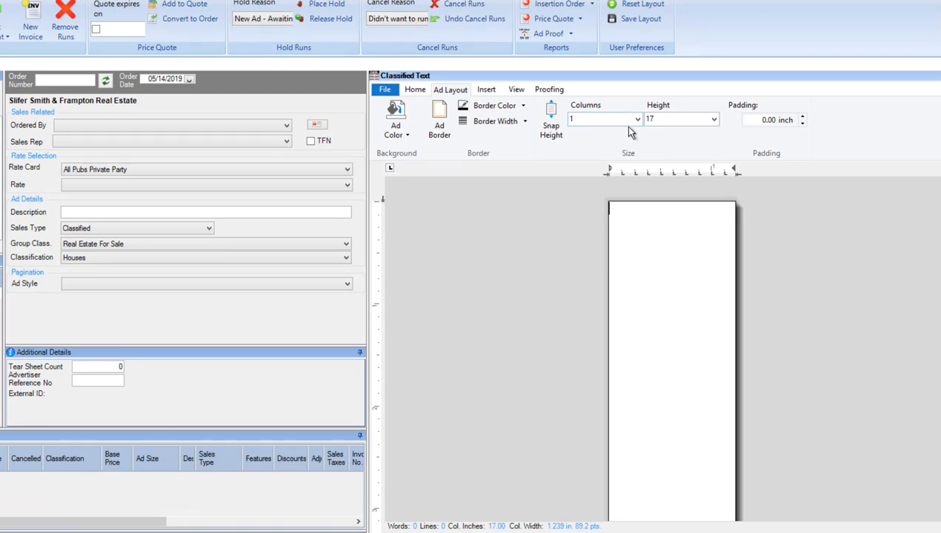
left_click(418, 90)
left_click(395, 122)
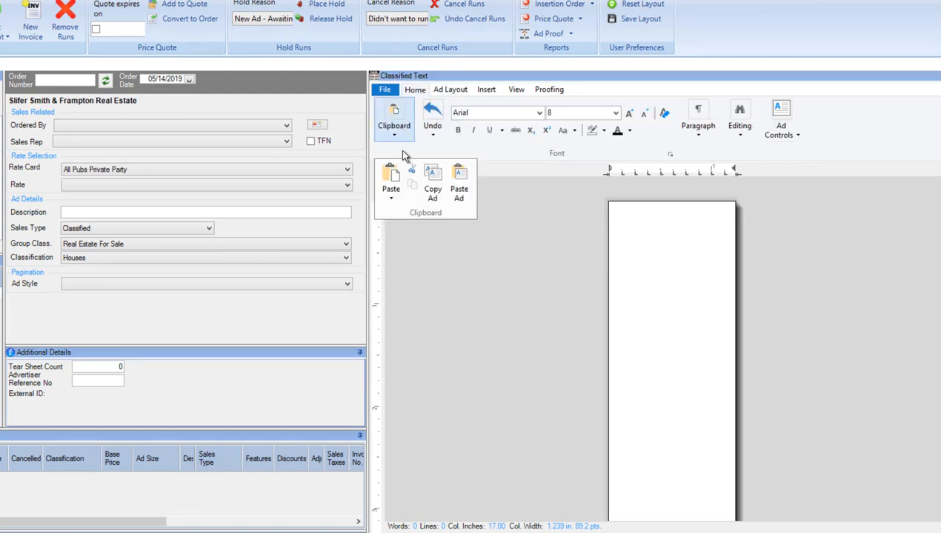
left_click(455, 194)
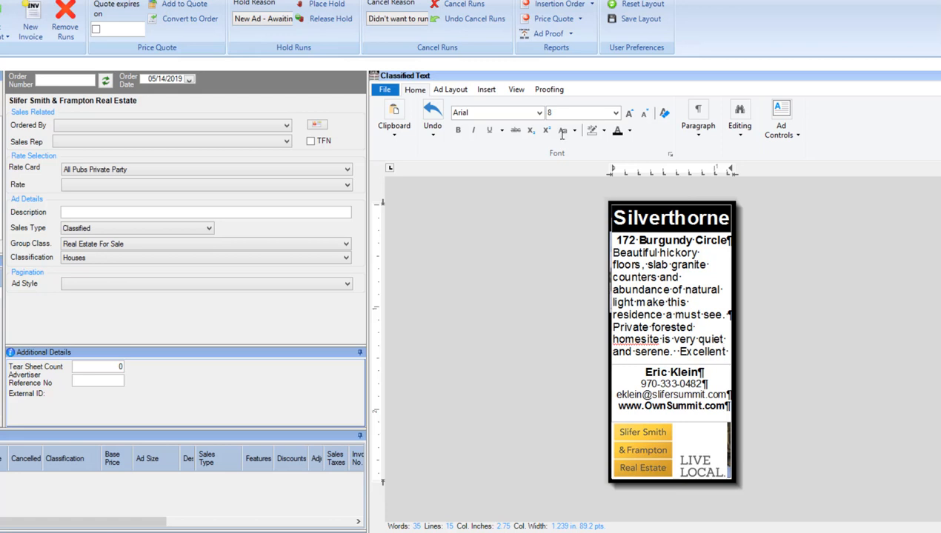
Resize the pasted ad to 2 columns with a height of 5.
left_click(518, 92)
left_click(451, 90)
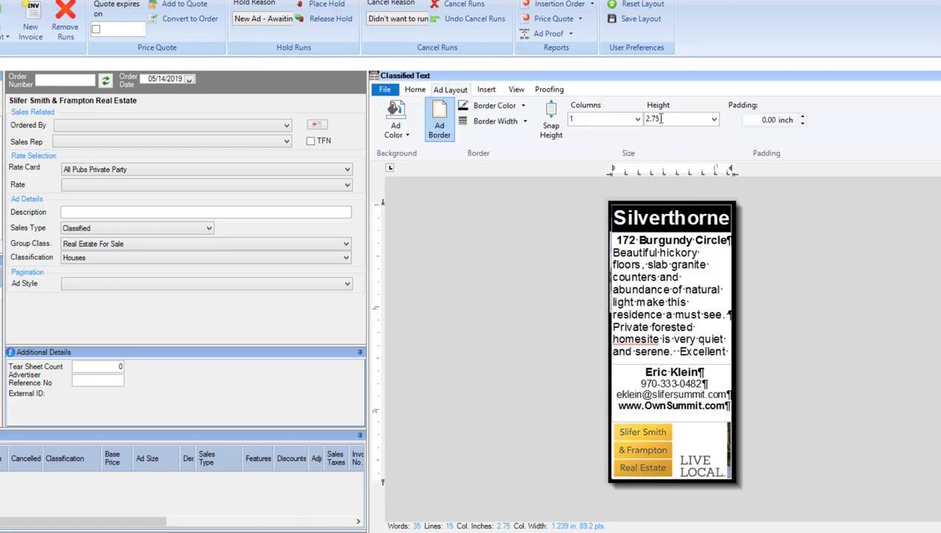
left_click(636, 119)
left_click(623, 141)
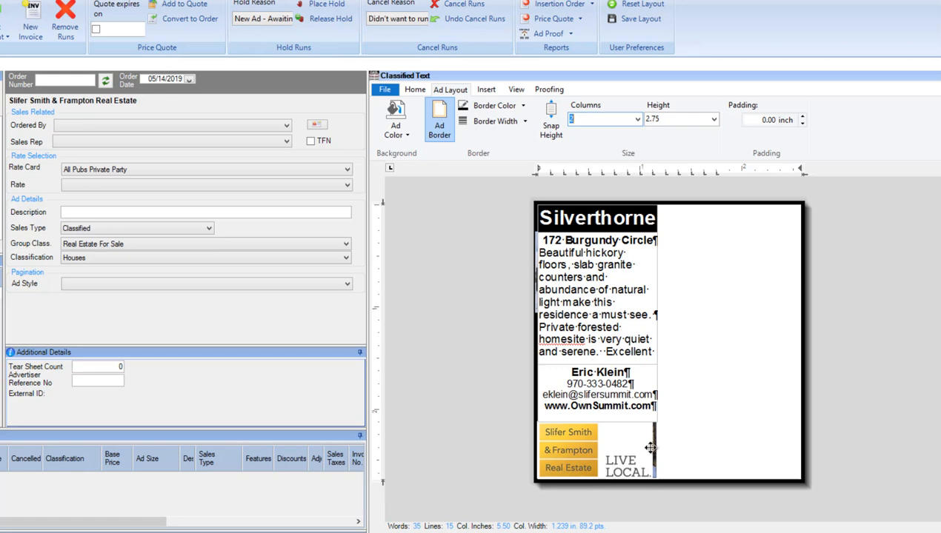
left_click(714, 119)
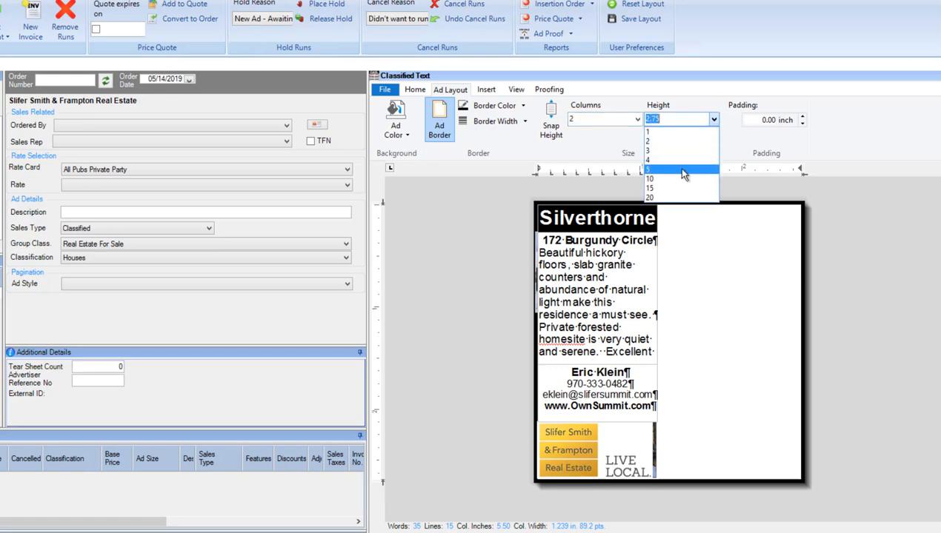
left_click(683, 170)
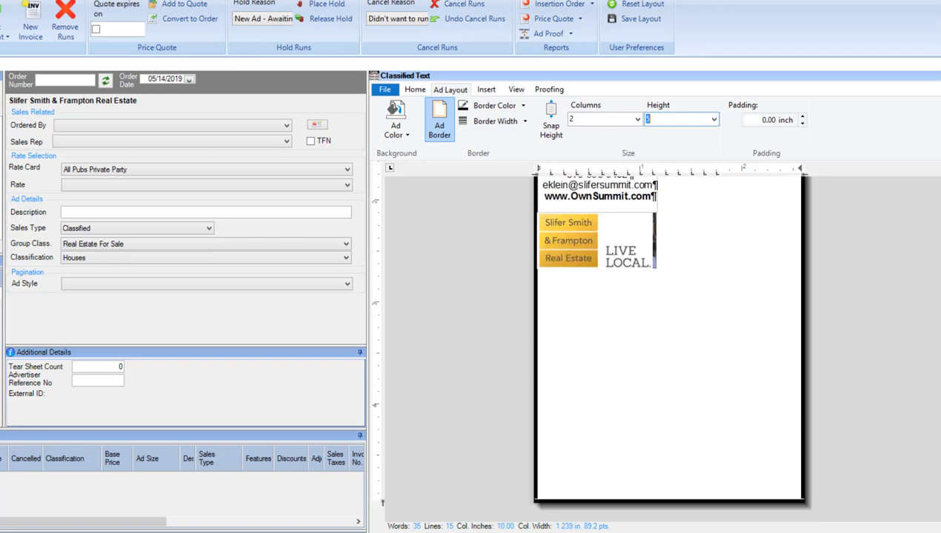
scroll(669, 337, "up", 3)
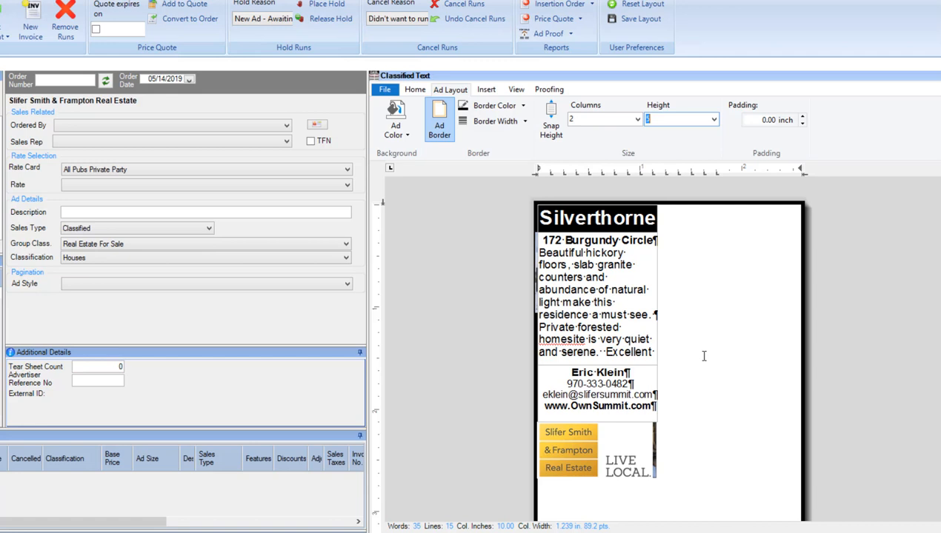
Set the ad width to 3 columns and paste the copied ad again over the current content.
left_click(638, 120)
left_click(609, 150)
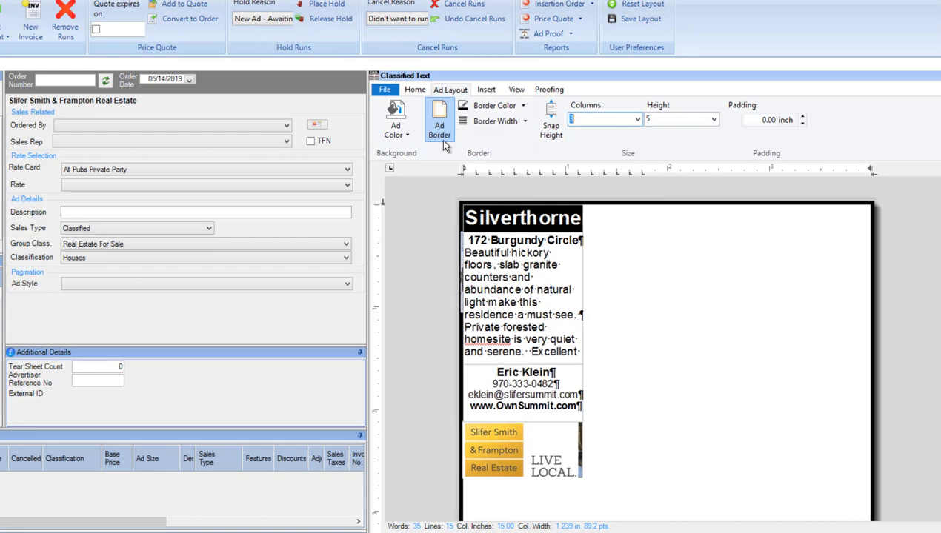
left_click(416, 90)
left_click(394, 123)
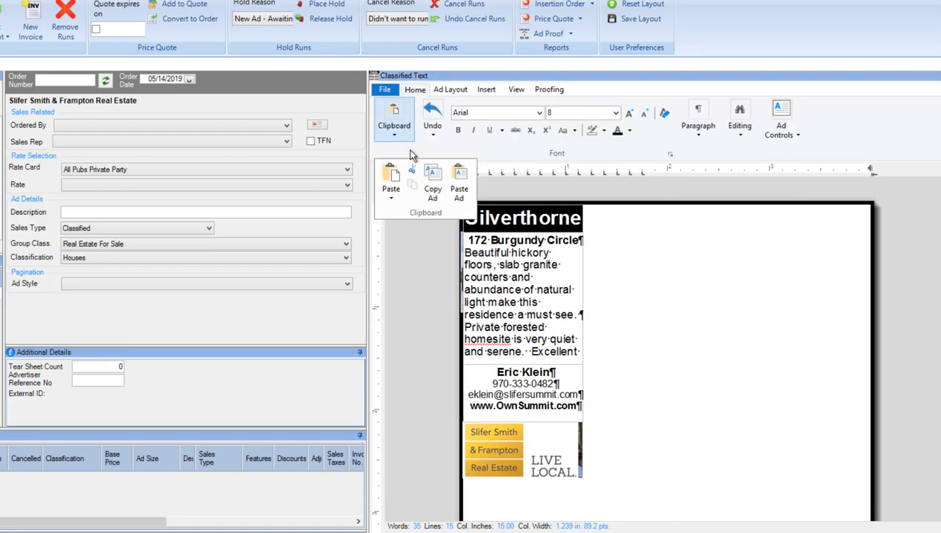
left_click(456, 190)
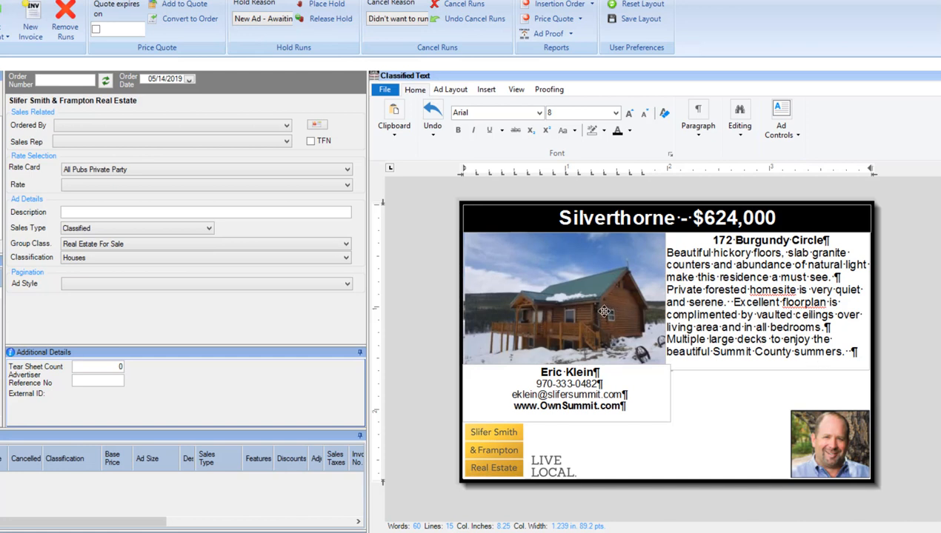
Enter "<Template> 3 x 2.75 Home Ad" as the order's description.
left_click(329, 211)
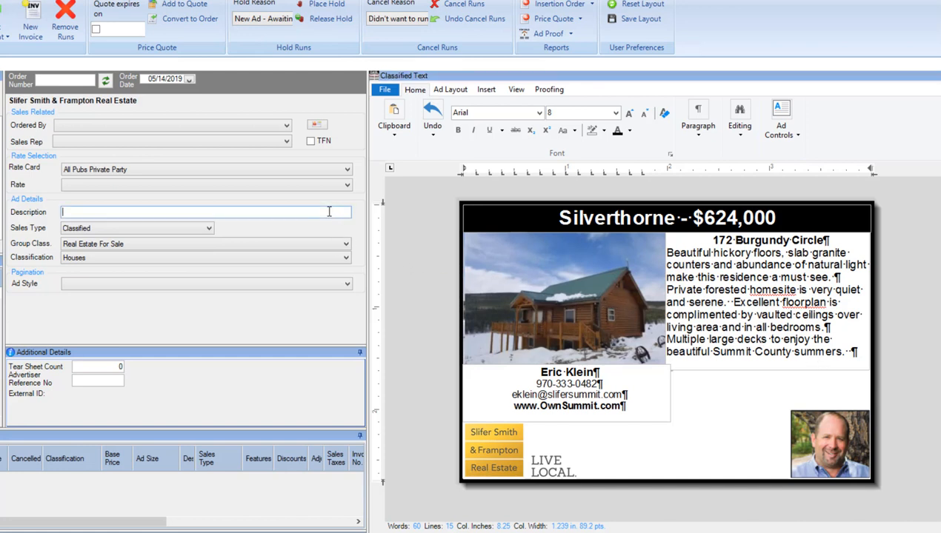
type("<Template> 3 x 2.75 Home Ad")
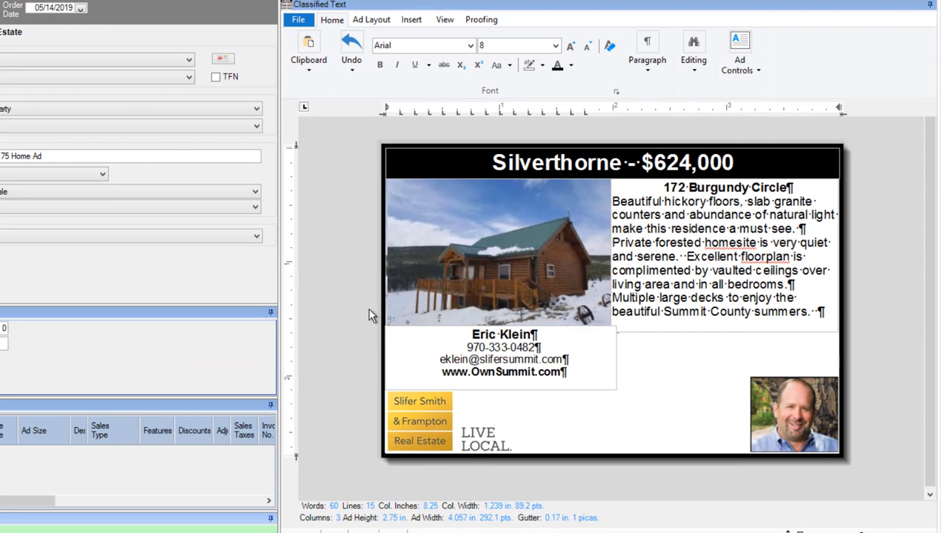
Replace the town name in the ad's headline with the placeholder "<City>".
left_click(596, 162)
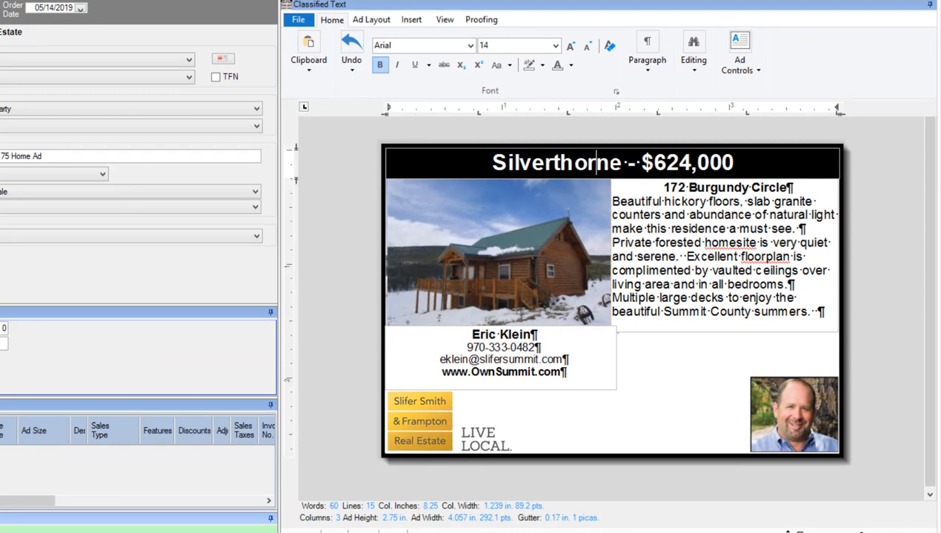
left_click_drag(621, 163, 497, 168)
type("<City>")
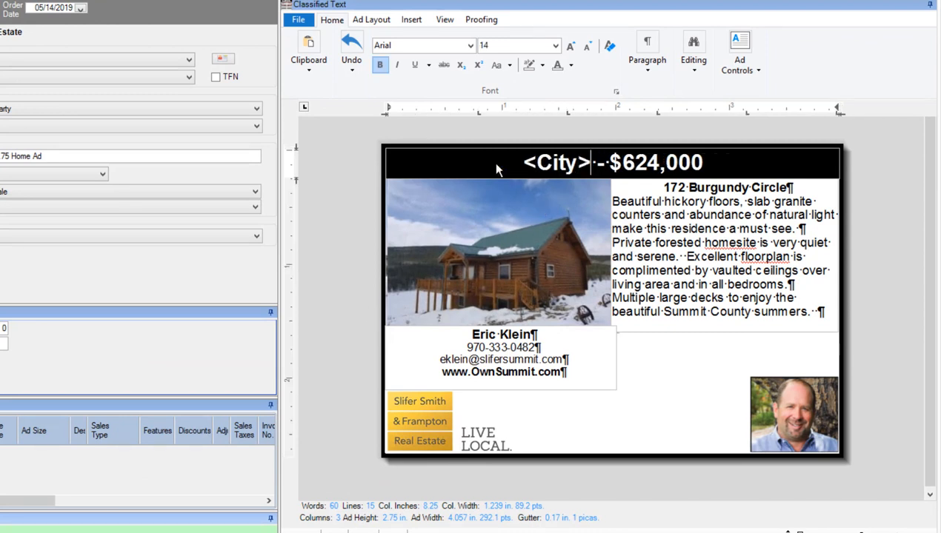
Replace the price in the ad's headline with the placeholder "$xxx,yyy".
left_click_drag(623, 164, 700, 164)
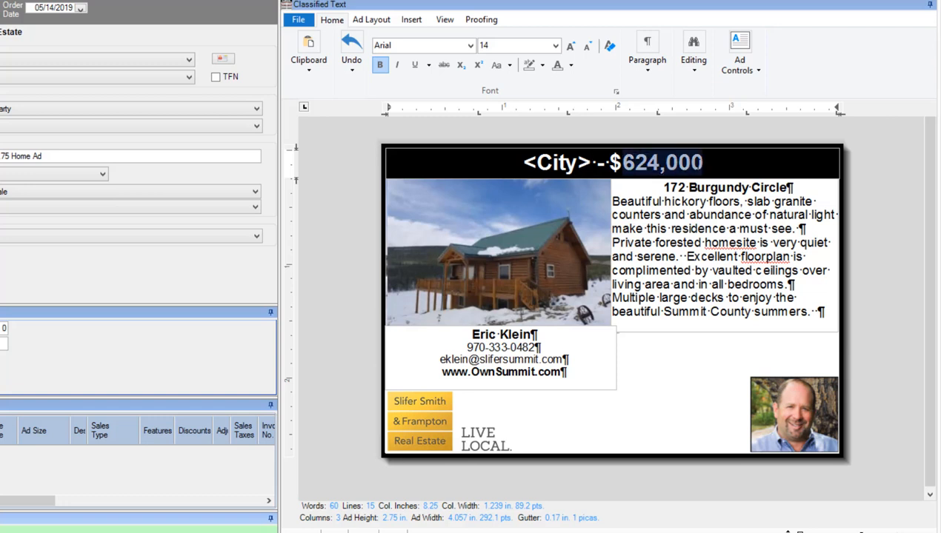
type("x,yyy")
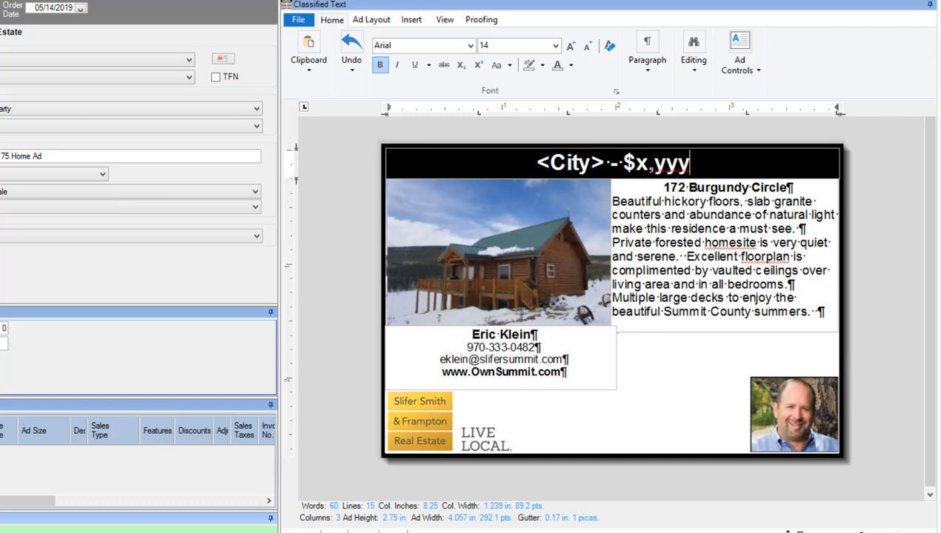
left_click(648, 165)
type("xx")
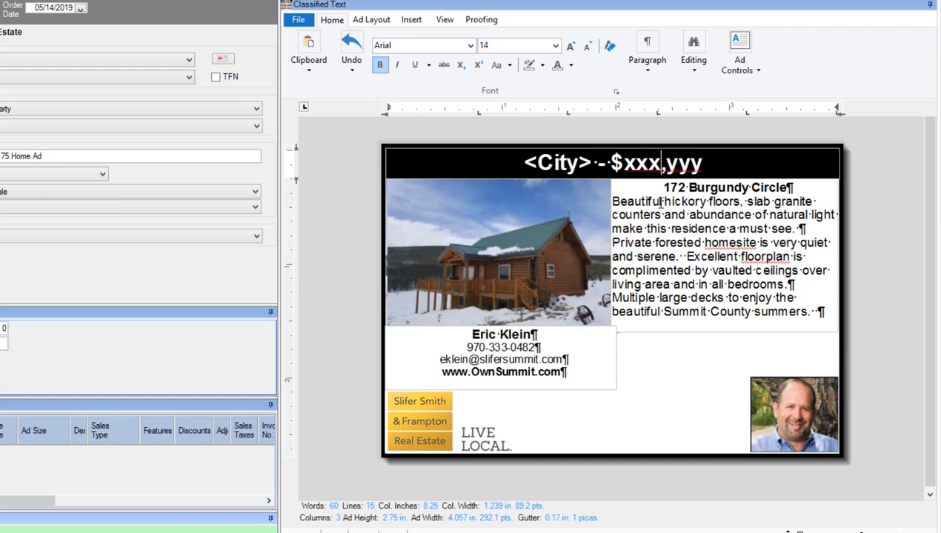
Extend the property description text frame down to near the lower edge of the ad.
left_click(662, 201)
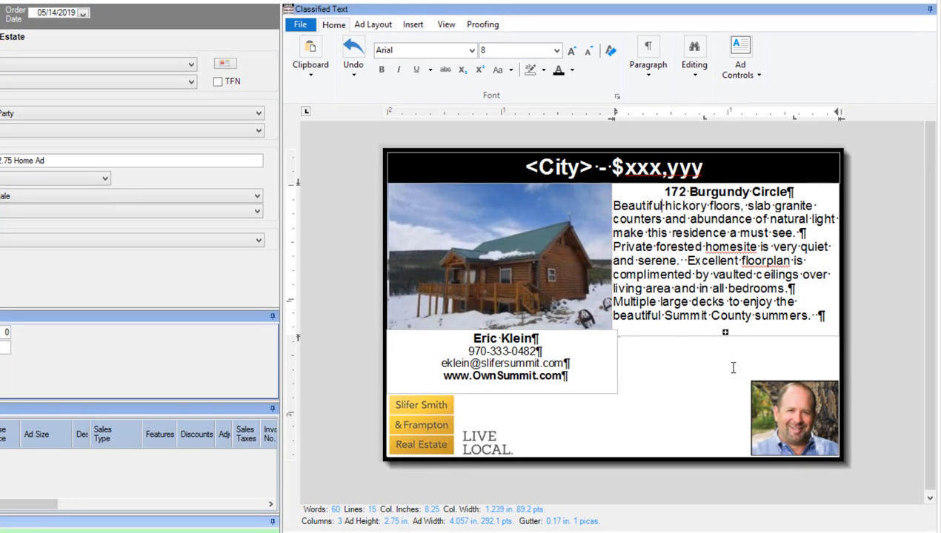
left_click_drag(726, 332, 725, 445)
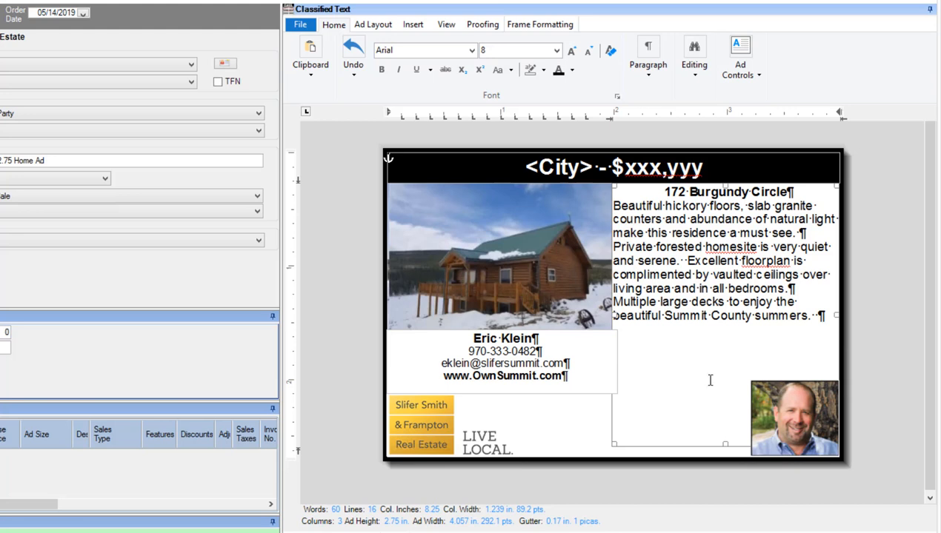
Send the agent contact details text frame behind the overlapping frames.
left_click(609, 346)
right_click(609, 347)
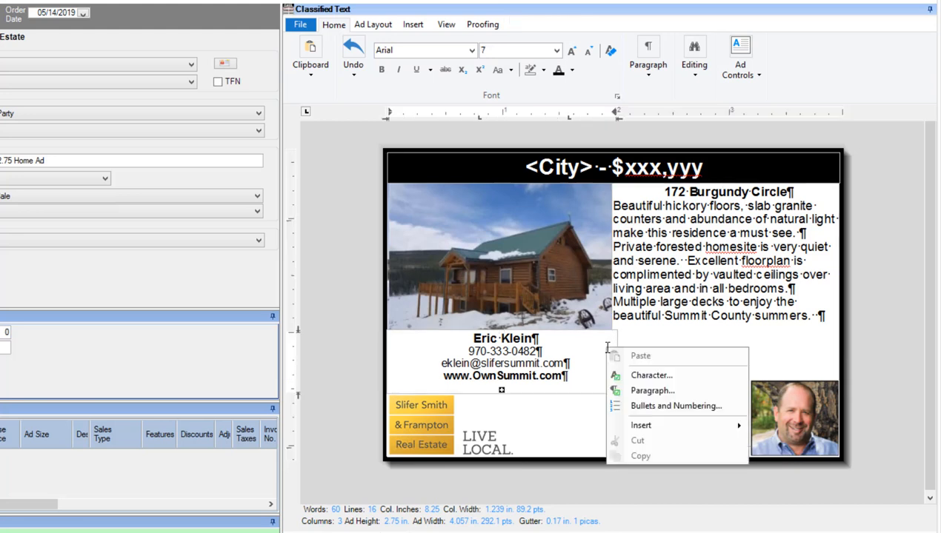
left_click(578, 391)
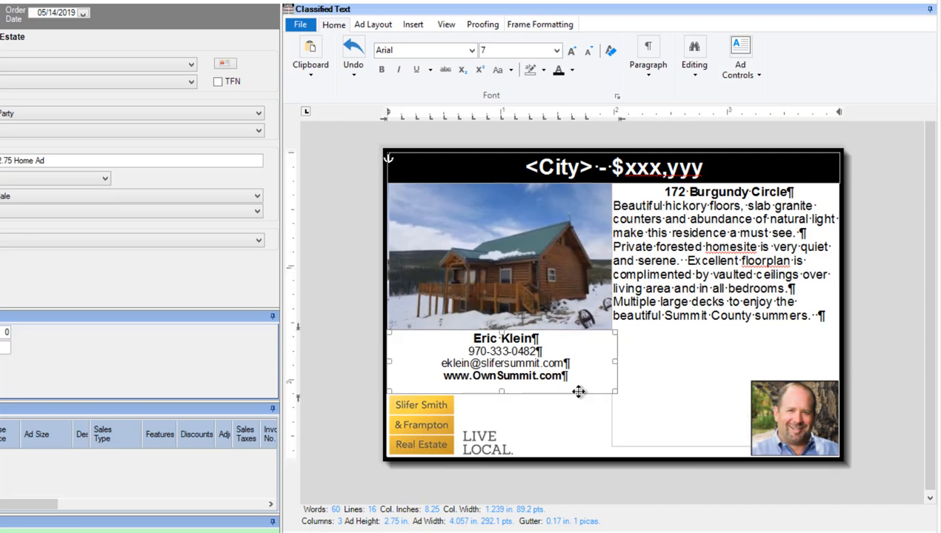
right_click(580, 393)
mouse_move(612, 420)
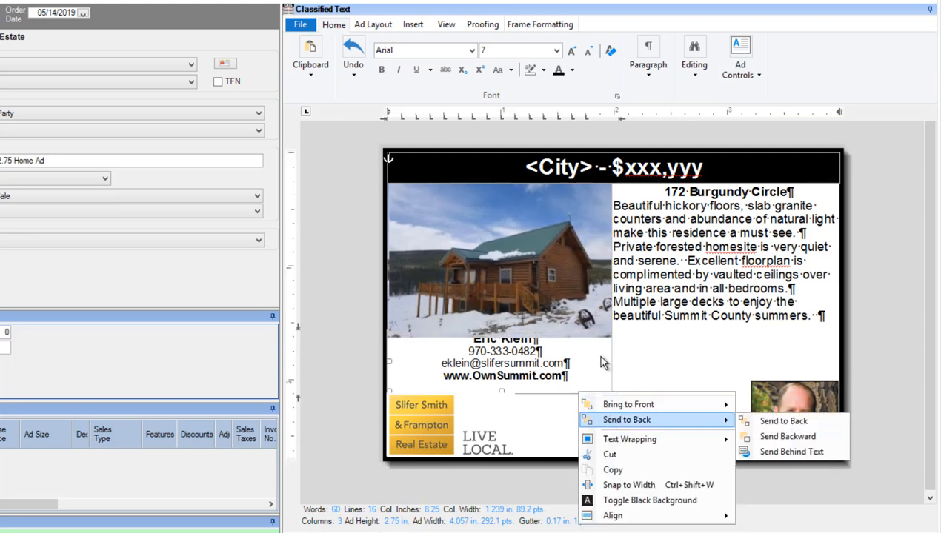
Send the house photo to the back, behind the contact details text.
left_click(590, 324)
right_click(592, 325)
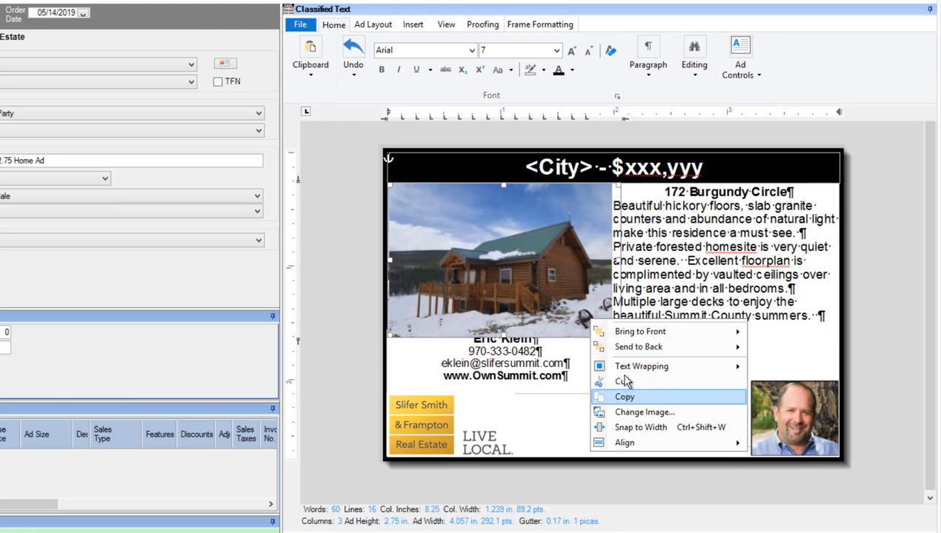
left_click(624, 350)
left_click(583, 428)
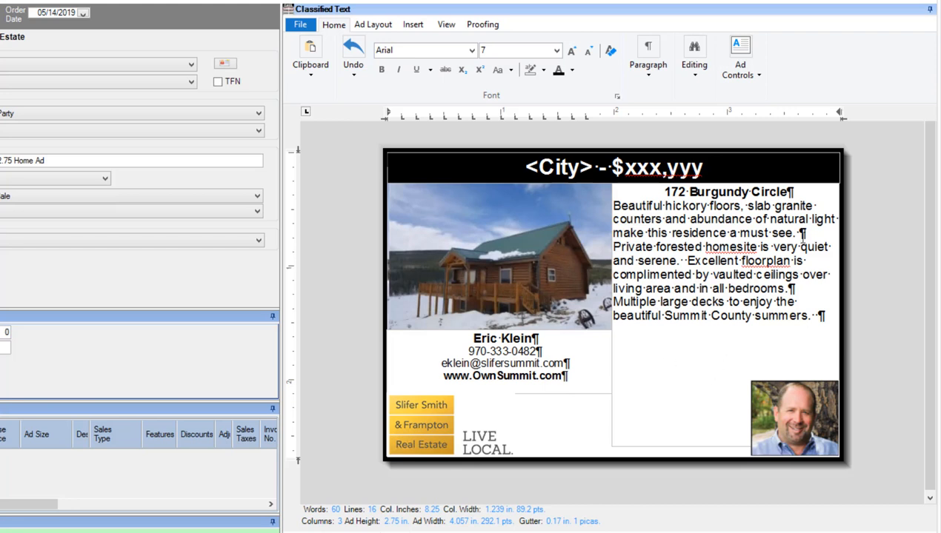
Set the property description frame's left internal margin to 0.01 inch and extend its lower edge to a frame height of about 2.37 inches.
left_click(828, 192)
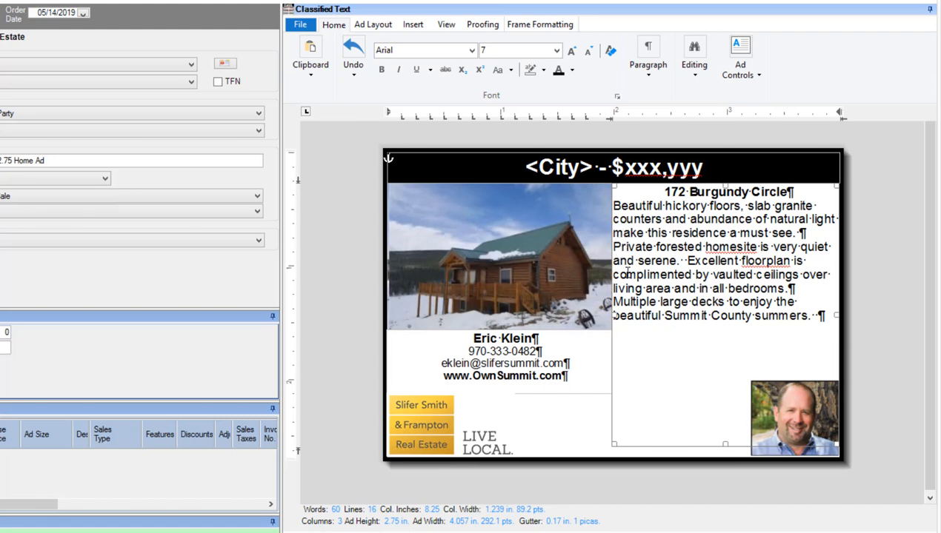
left_click(519, 24)
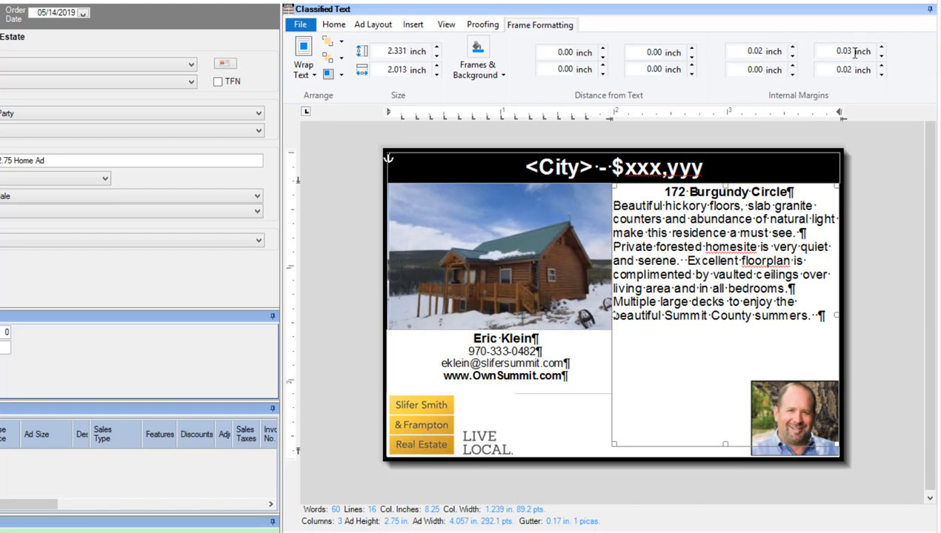
left_click(791, 66)
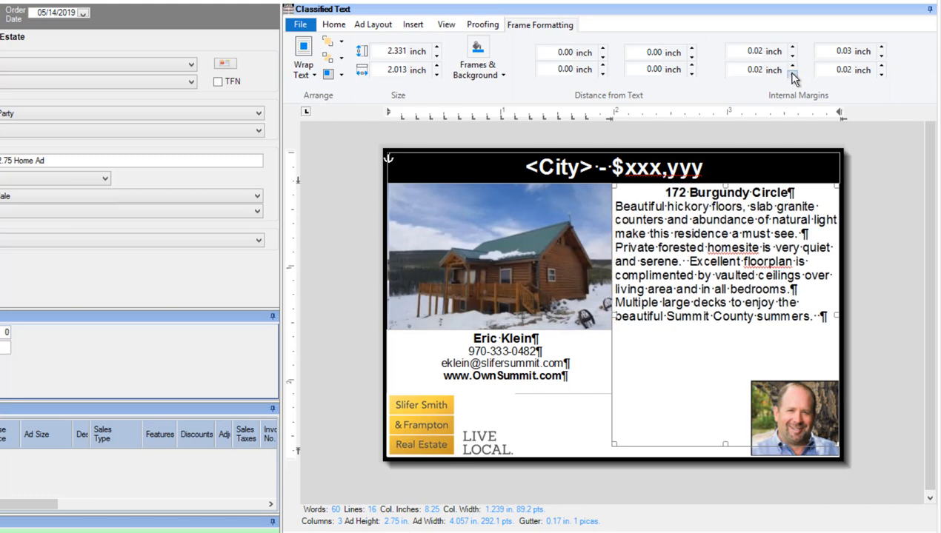
left_click(792, 75)
left_click(736, 225)
left_click(614, 420)
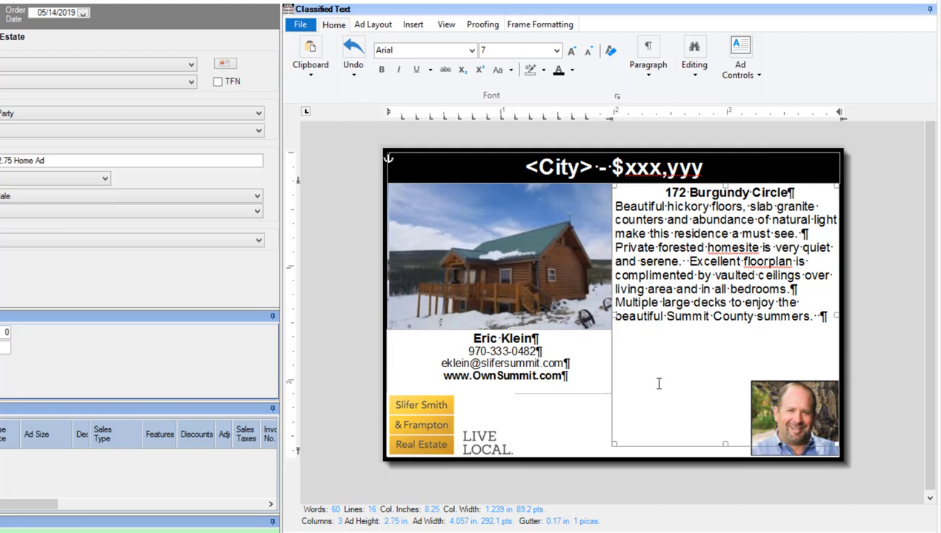
left_click(543, 28)
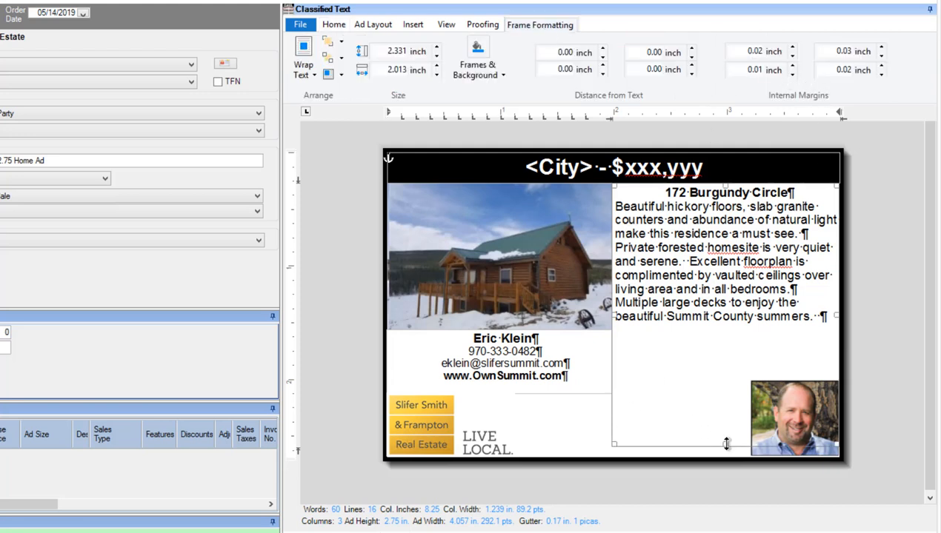
left_click_drag(726, 445, 726, 449)
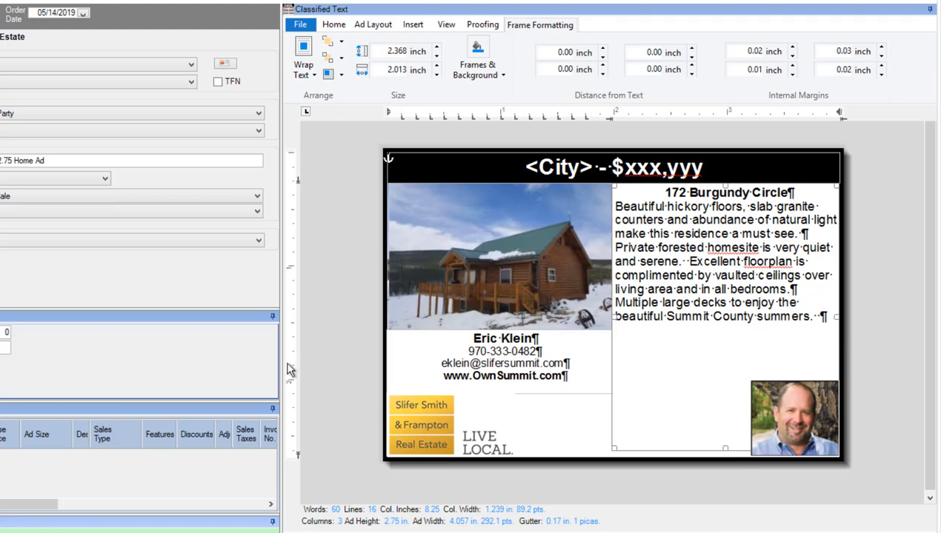
Copy the finished template ad layout to the clipboard.
left_click(335, 25)
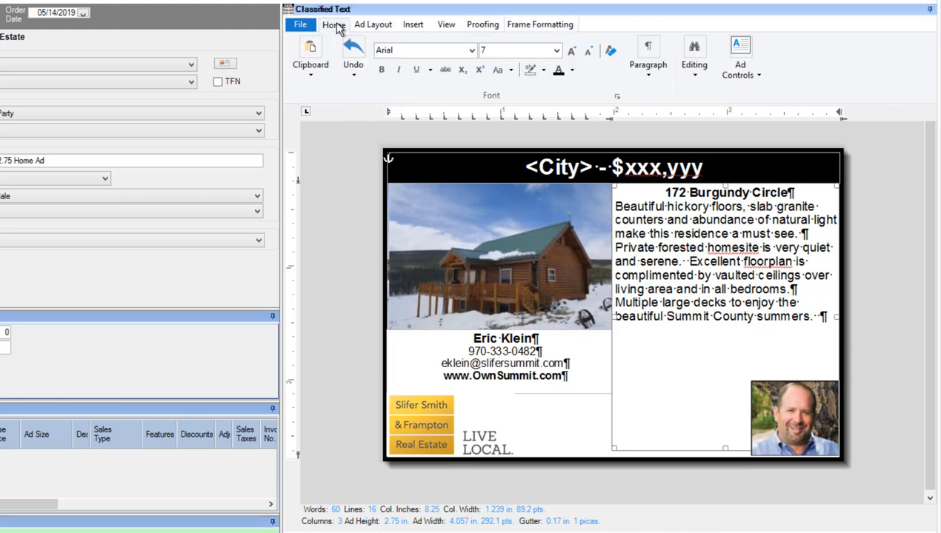
left_click(310, 65)
left_click(358, 135)
Save the ad as an AccountScout (*.aspb) file named "Slifer Smith Real Estate Template 3 x 2.75".
left_click(300, 24)
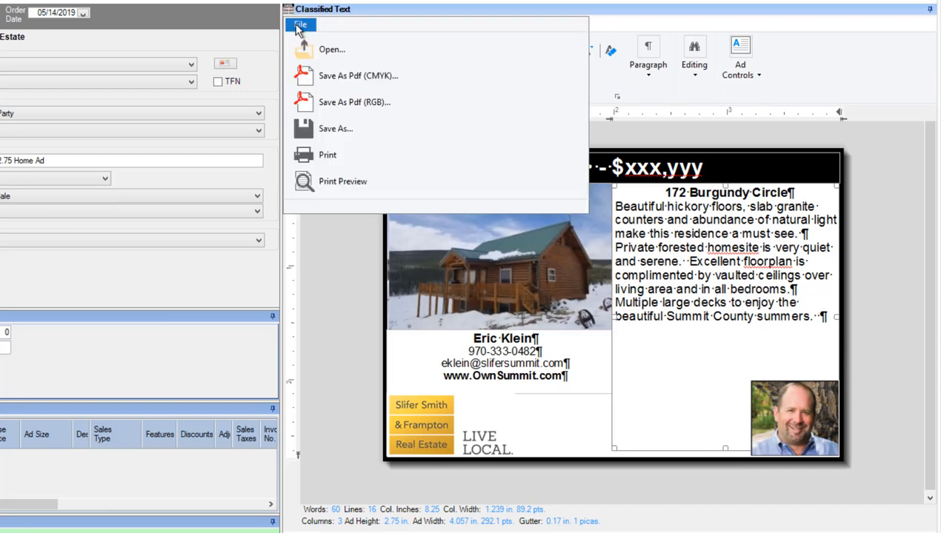
left_click(330, 128)
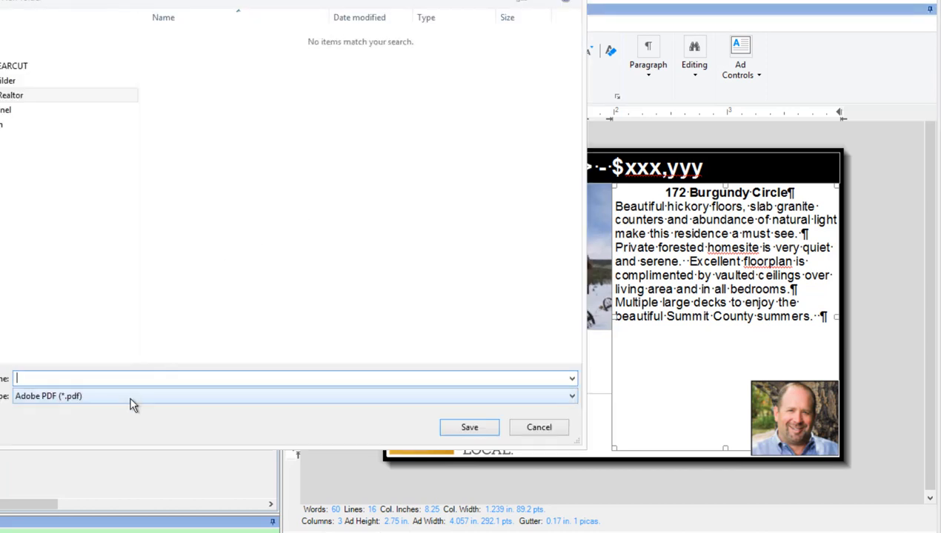
left_click(131, 401)
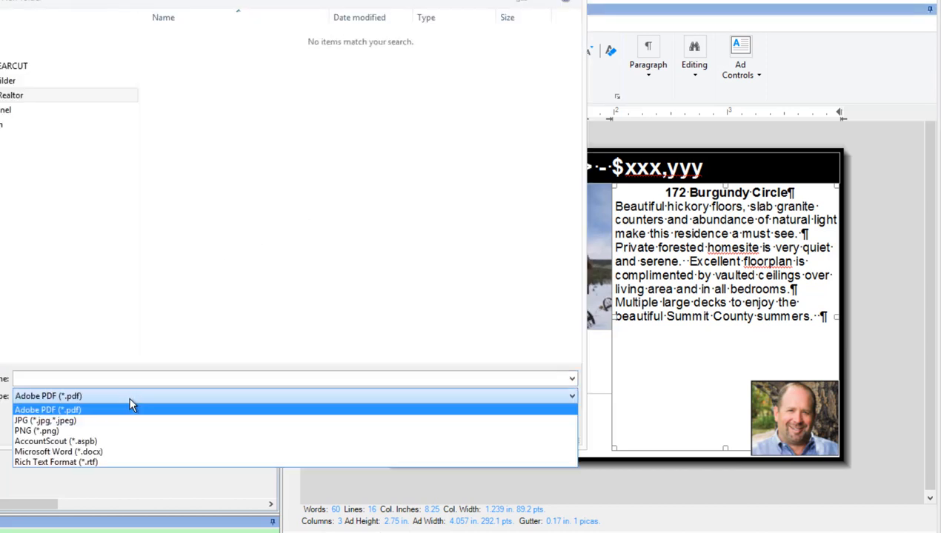
left_click(102, 441)
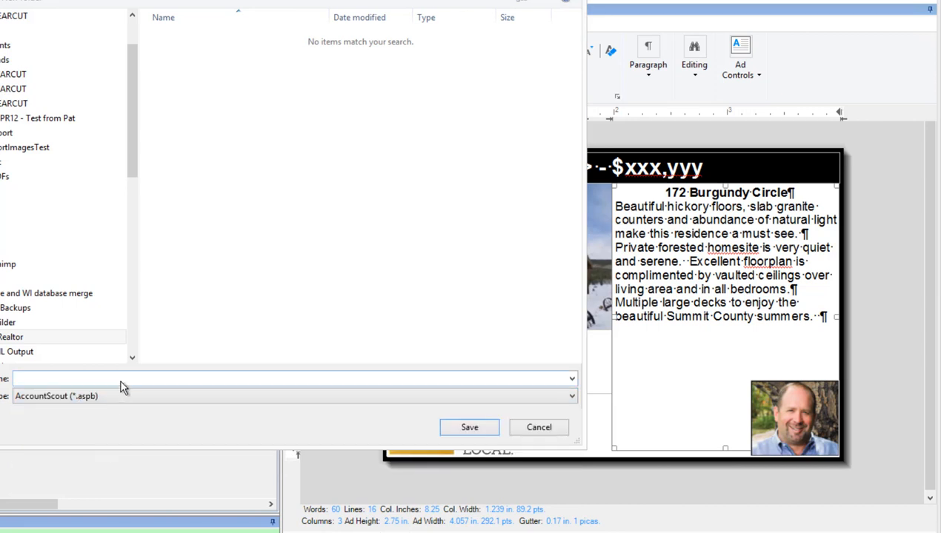
left_click(121, 379)
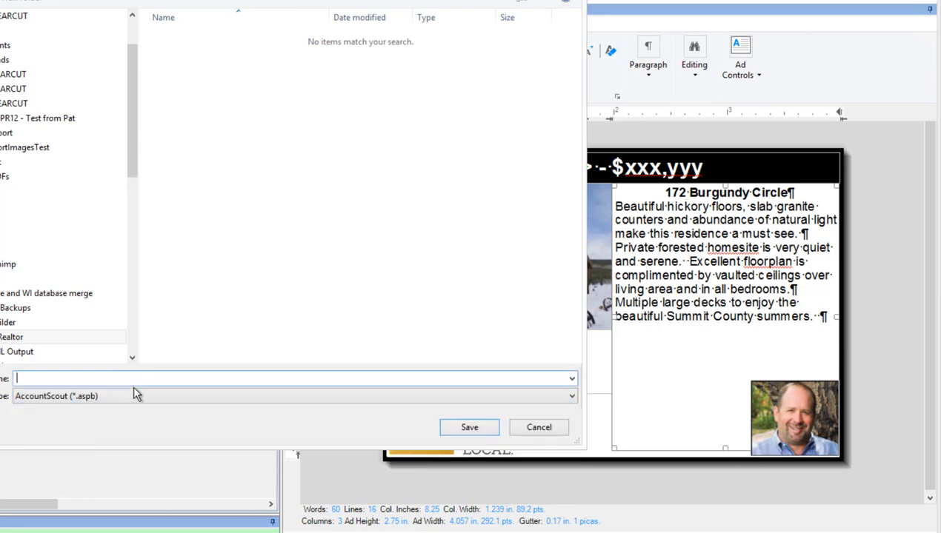
type("Slifer Smith Re")
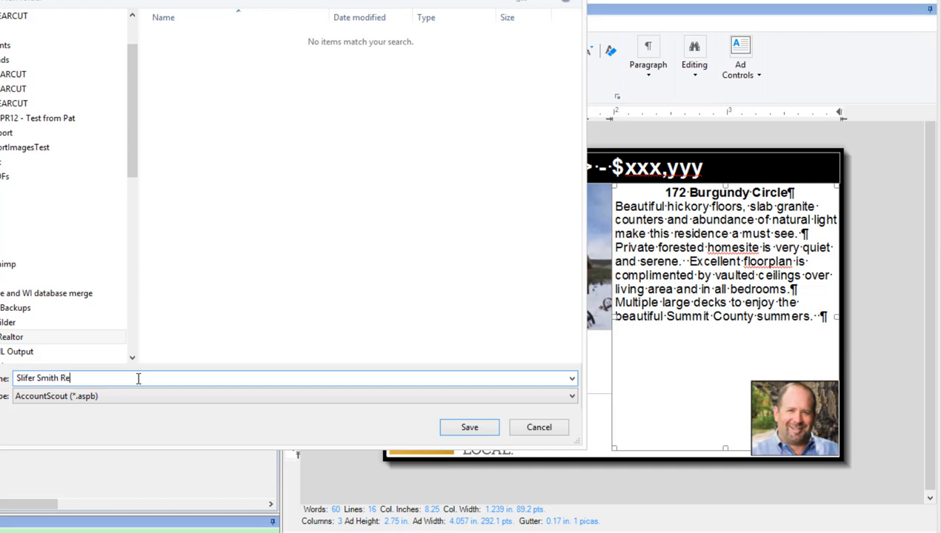
type("al Estate Template 3 x 2.")
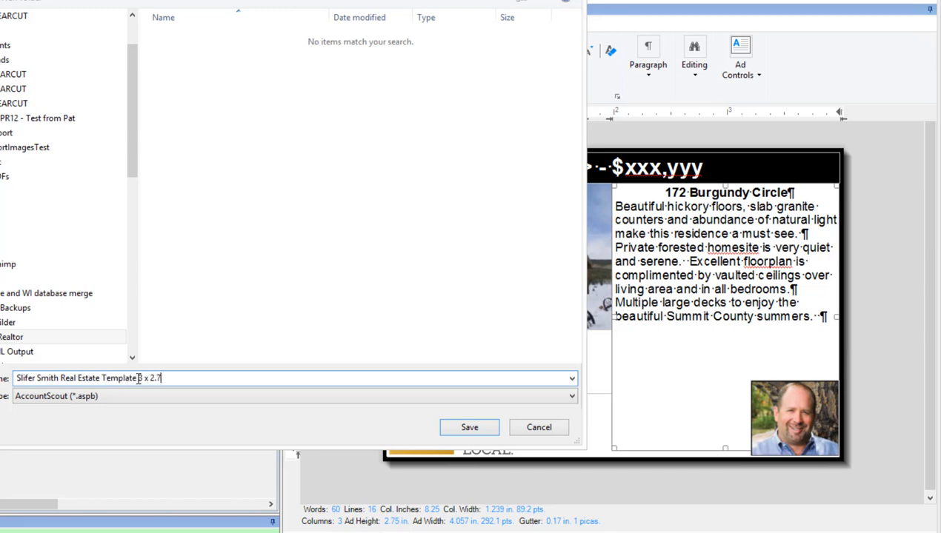
type("75")
left_click(471, 432)
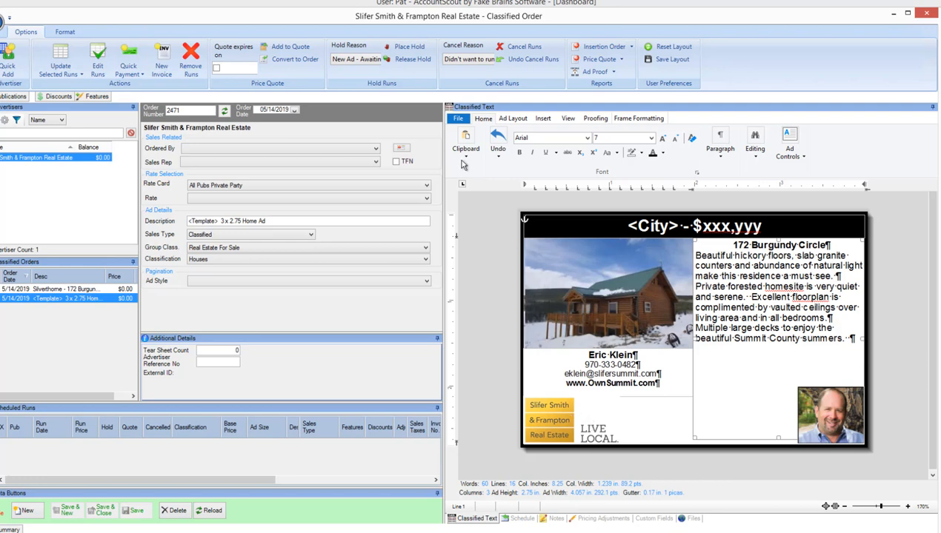
Look for the saved template among the files available to open, and leave without loading it.
left_click(458, 118)
left_click(478, 145)
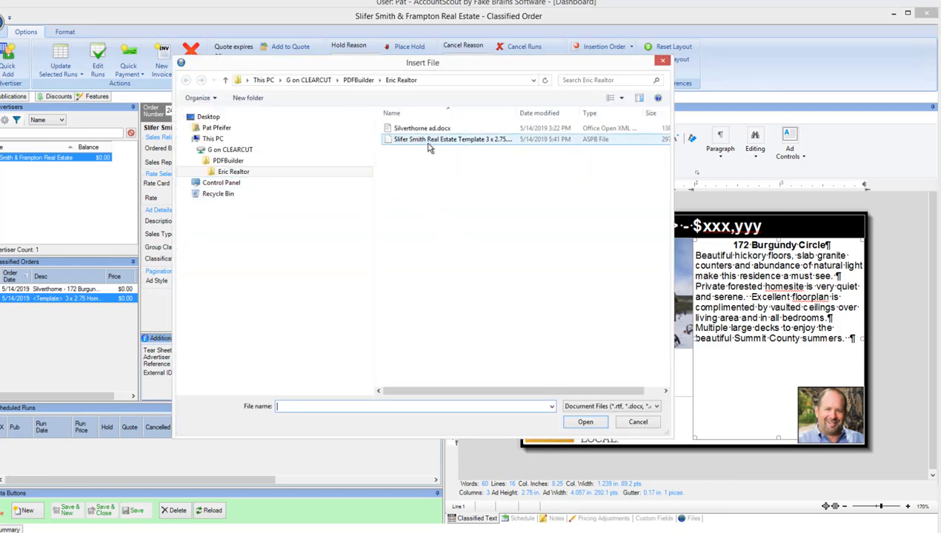
left_click(638, 422)
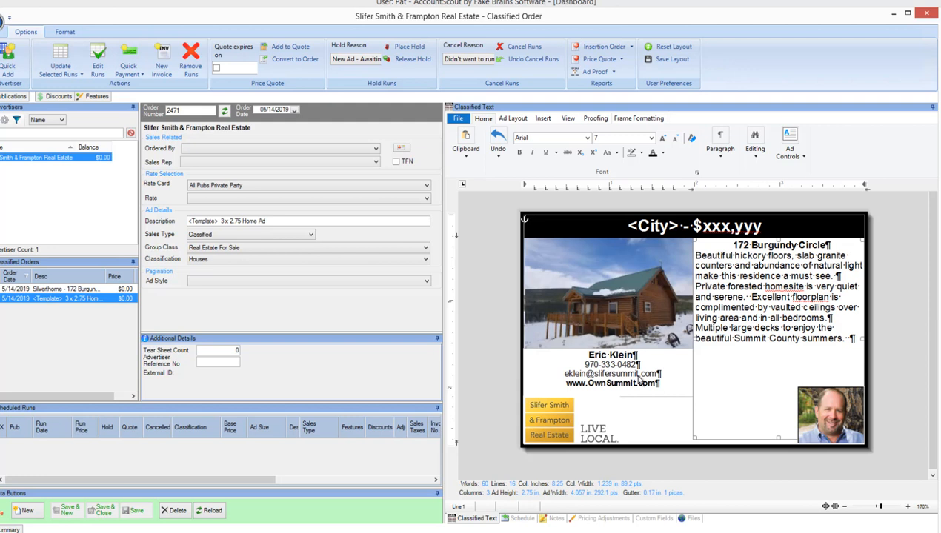
Copy the entire template ad and start a new classified order for the same advertiser.
left_click(466, 145)
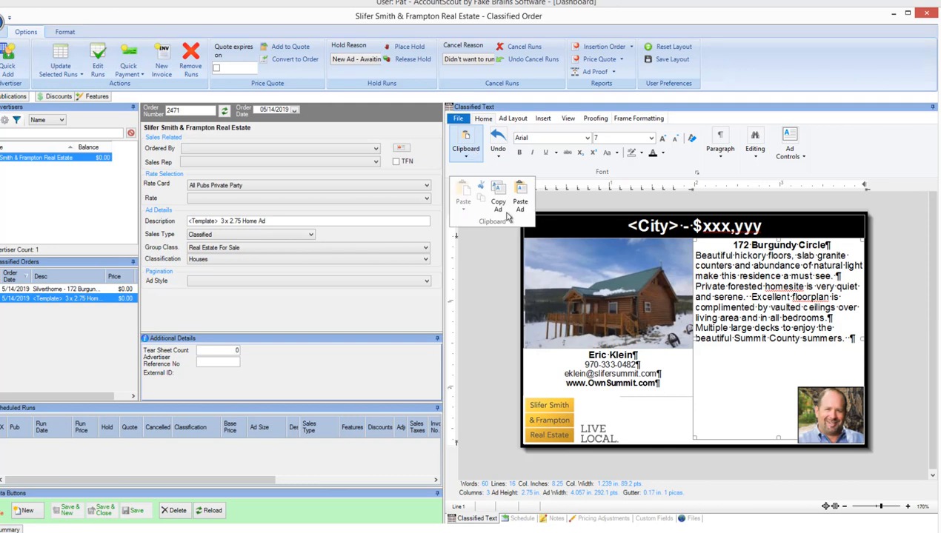
left_click(499, 206)
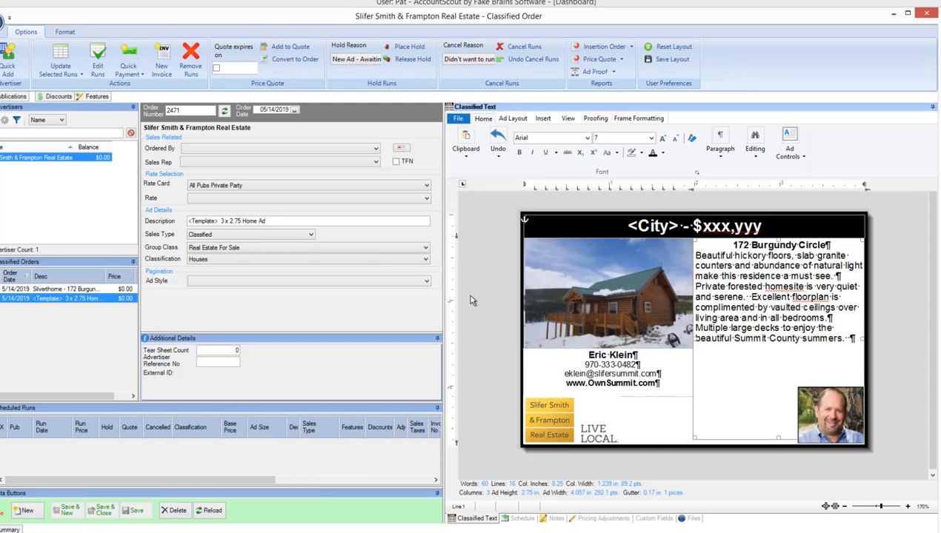
left_click(28, 511)
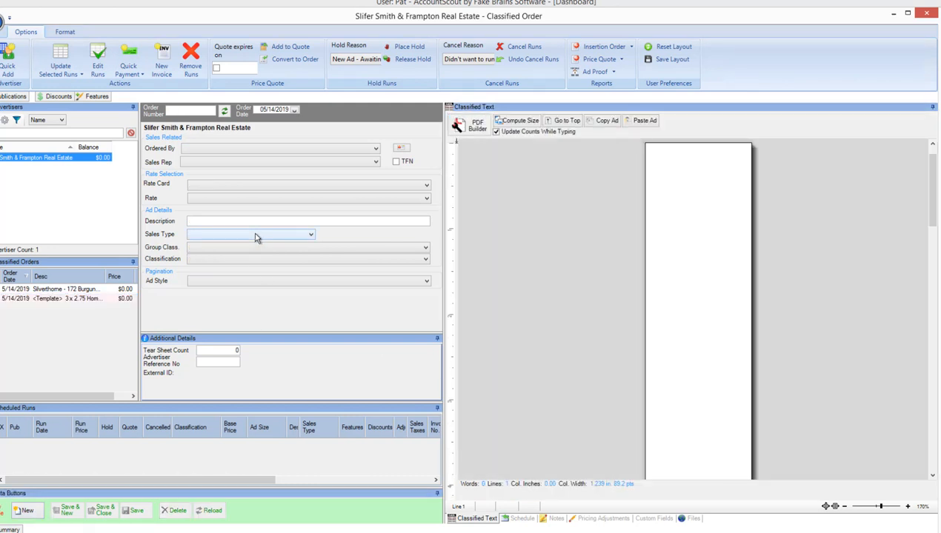
Set the new order's rate card to All Pubs Private Party, group class to Real Estate For Sale and classification to Houses.
left_click(237, 186)
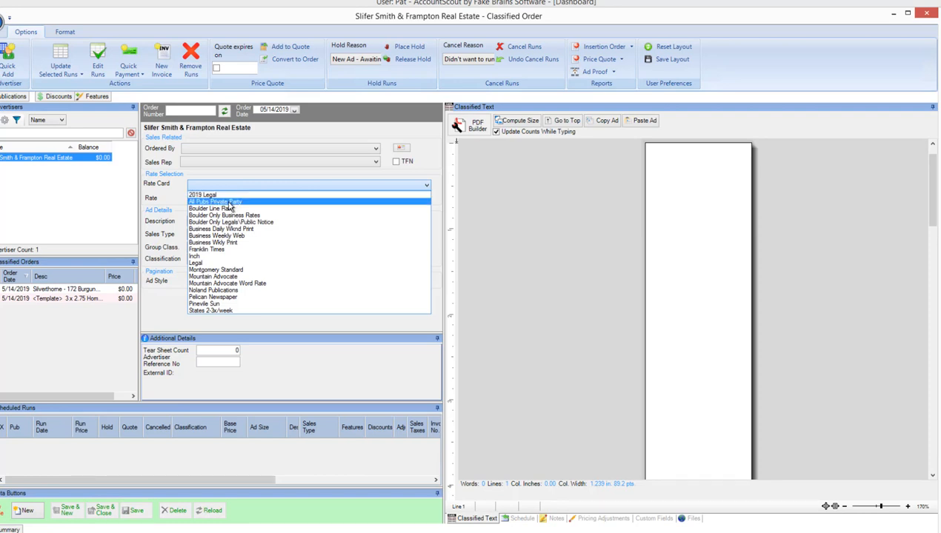
left_click(229, 203)
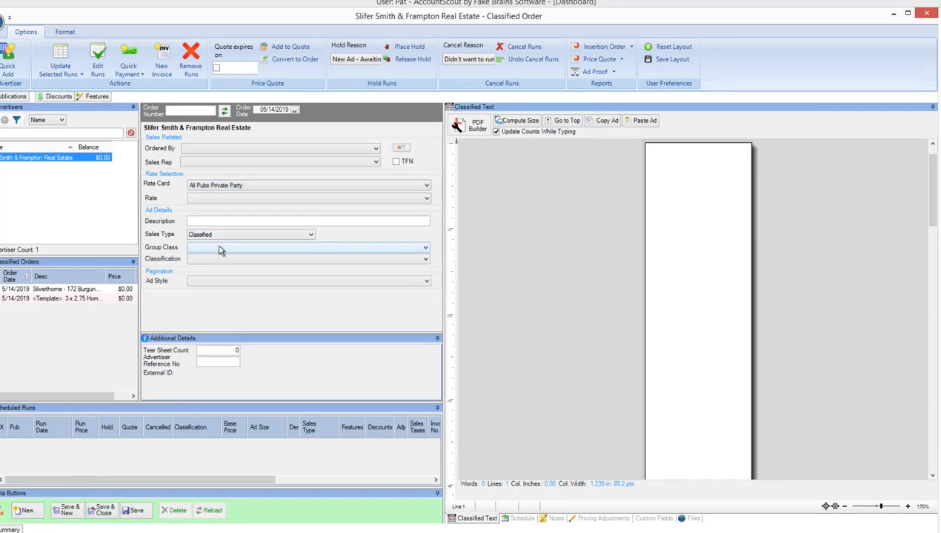
left_click(220, 249)
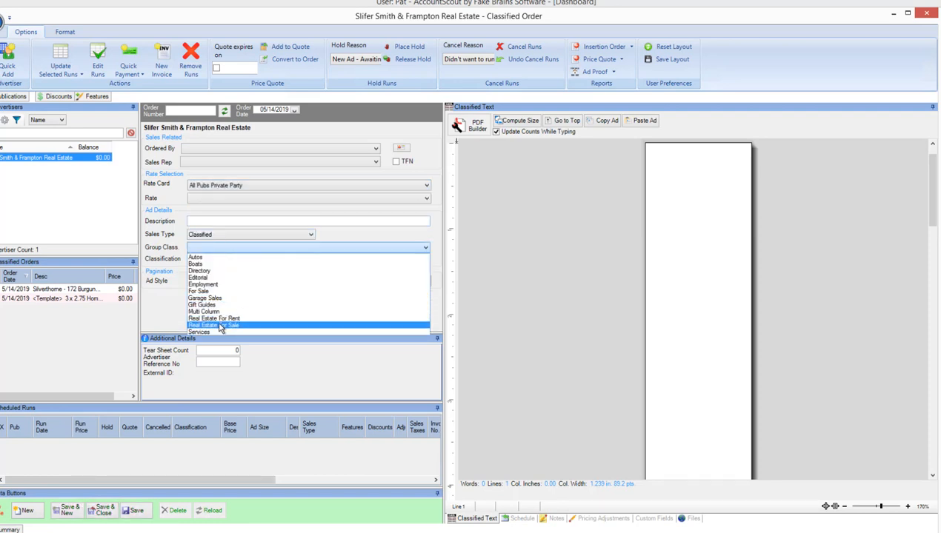
left_click(220, 326)
left_click(219, 259)
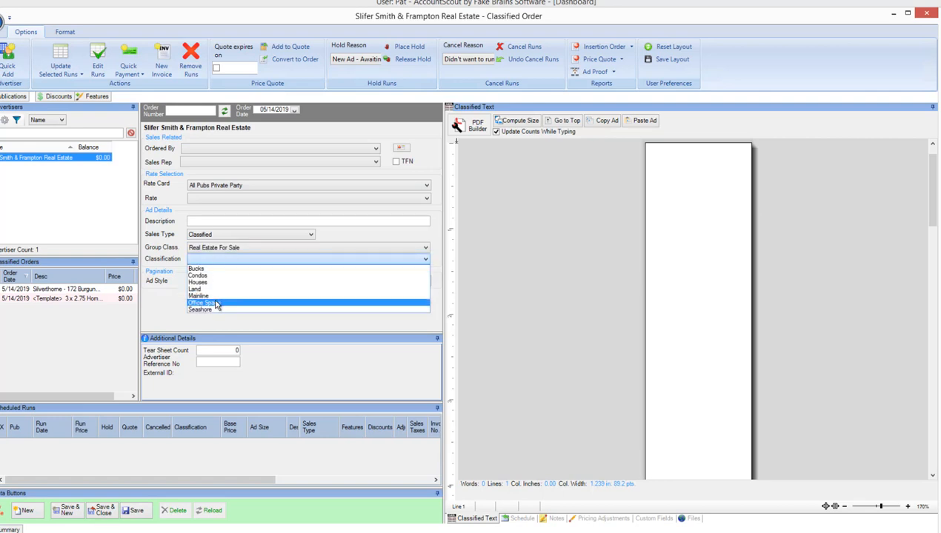
left_click(199, 283)
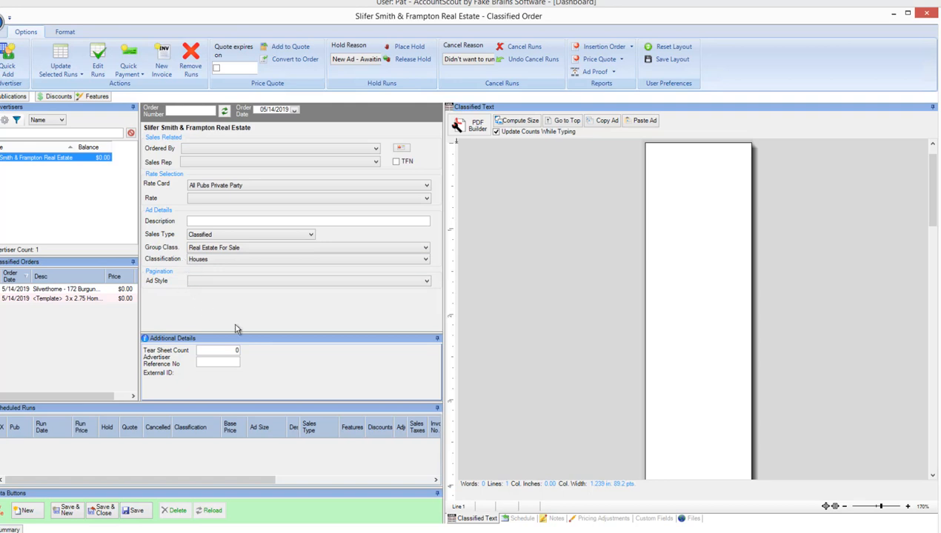
Open the new order's blank ad in PDF Builder and set its width to 3 columns.
left_click(489, 189)
left_click(466, 145)
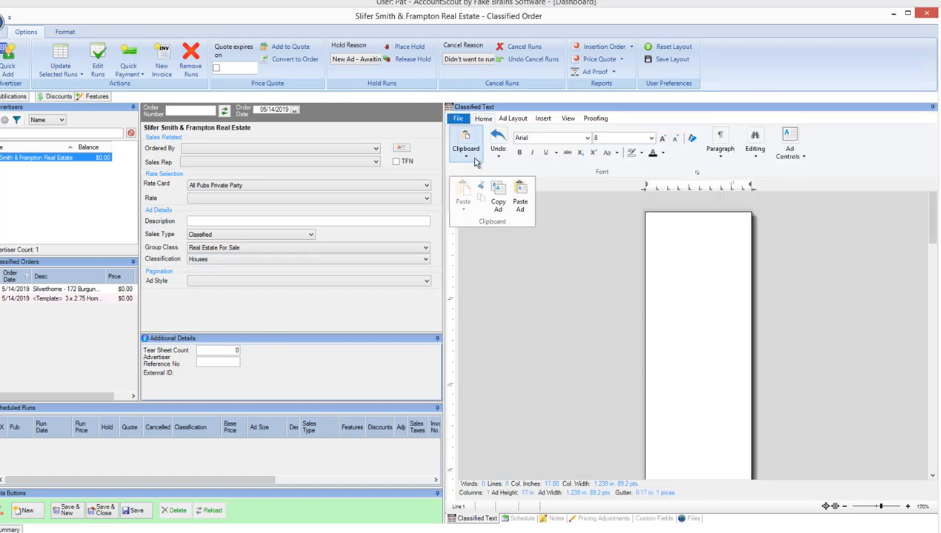
left_click(523, 119)
left_click(668, 144)
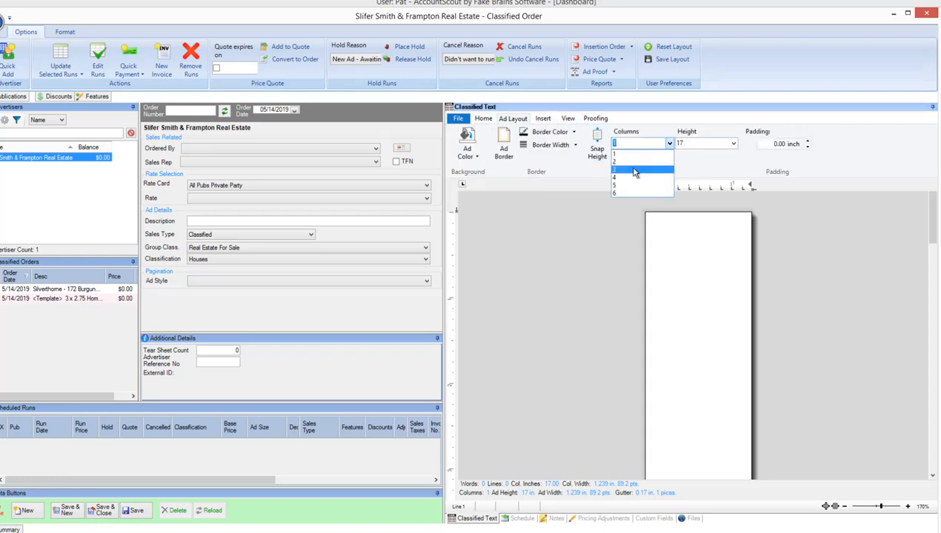
left_click(637, 172)
Paste the copied template ad into the new order's blank ad.
left_click(483, 120)
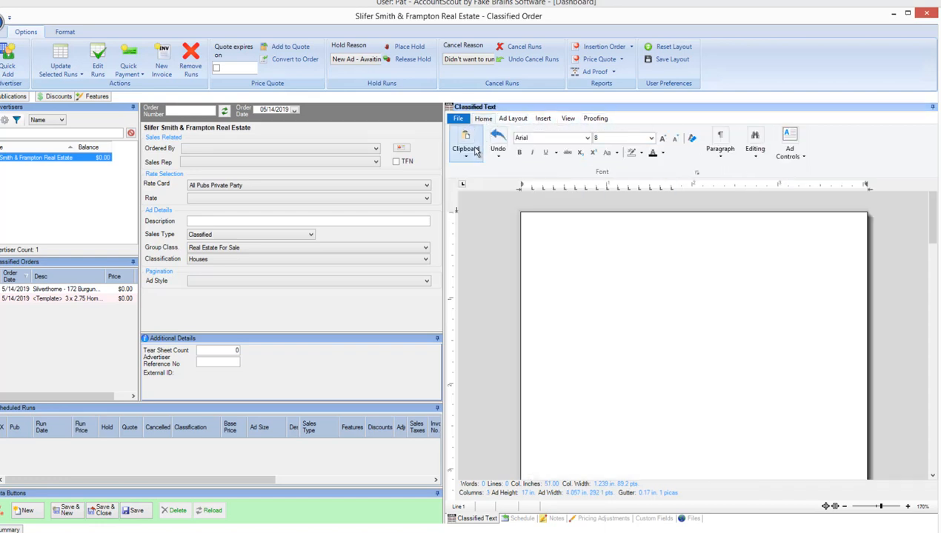
left_click(466, 145)
left_click(521, 204)
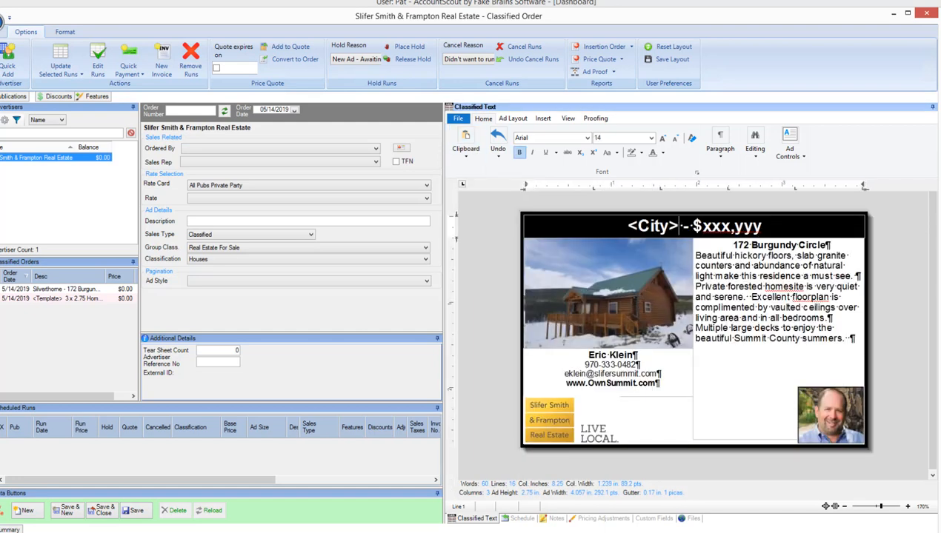
Replace the <City> placeholder in the ad's headline with "Breckenridg".
left_click_drag(675, 225, 628, 225)
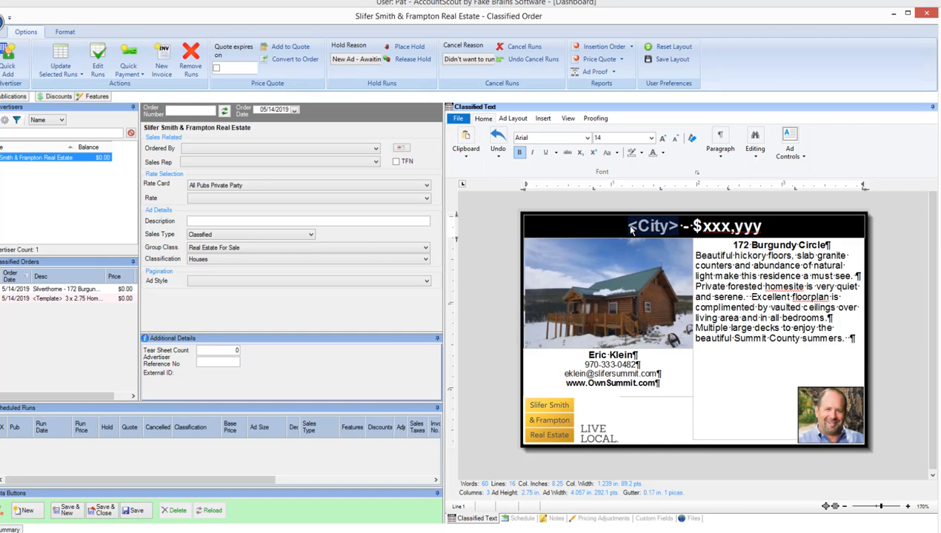
type("Breckenr")
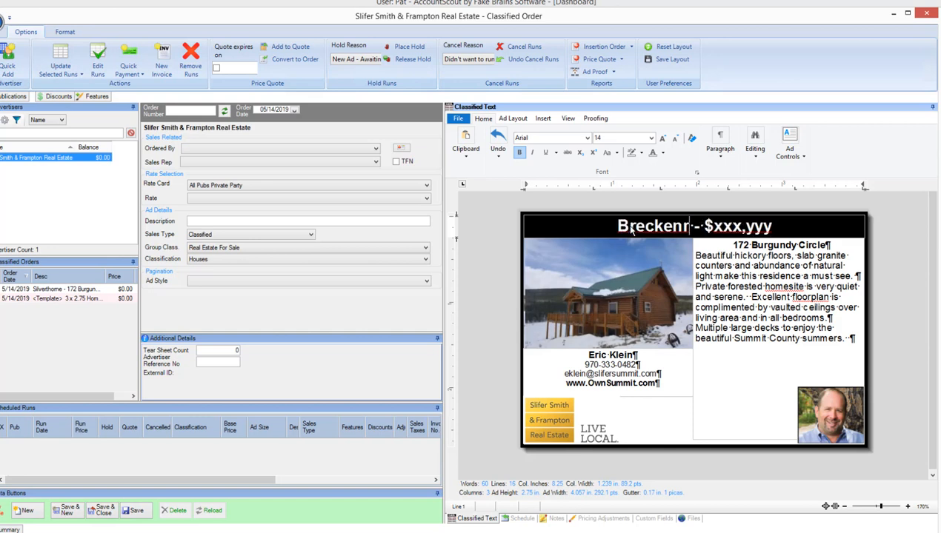
type("idg")
Replace the xxx,yyy price placeholder in the ad's headline with 999,998.
key("Right")
key("Right")
key("Right")
key("Right")
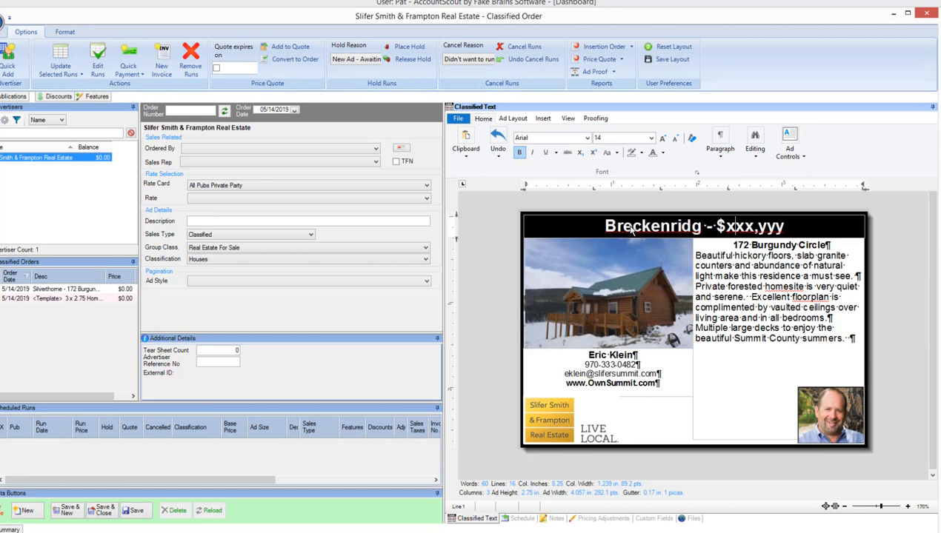
key("Delete")
key("Delete")
key("Delete")
key("Delete")
key("Delete")
key("Delete")
key("Delete")
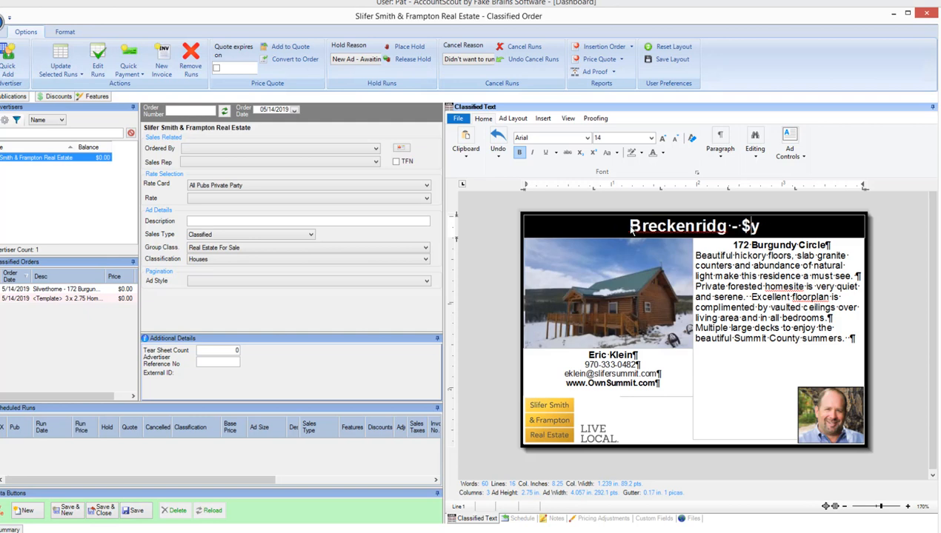
type("999,")
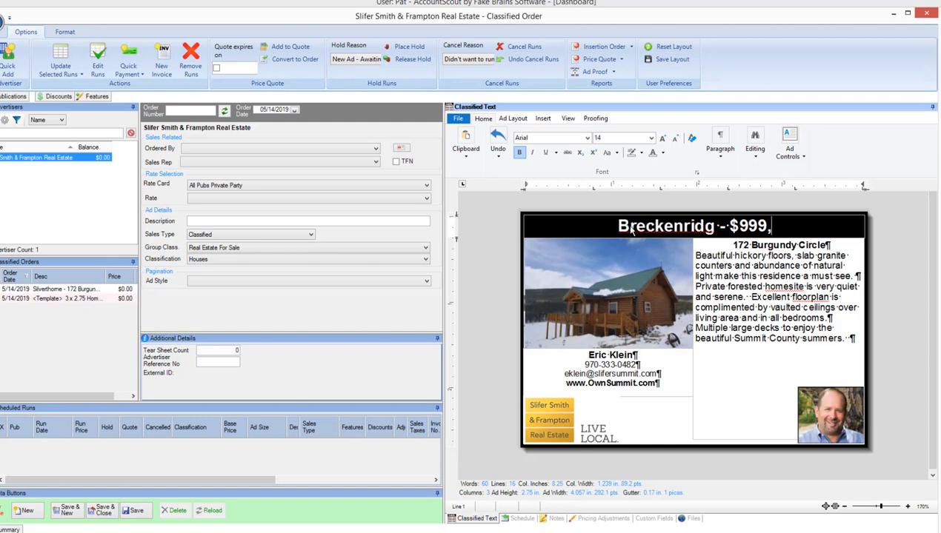
type("998")
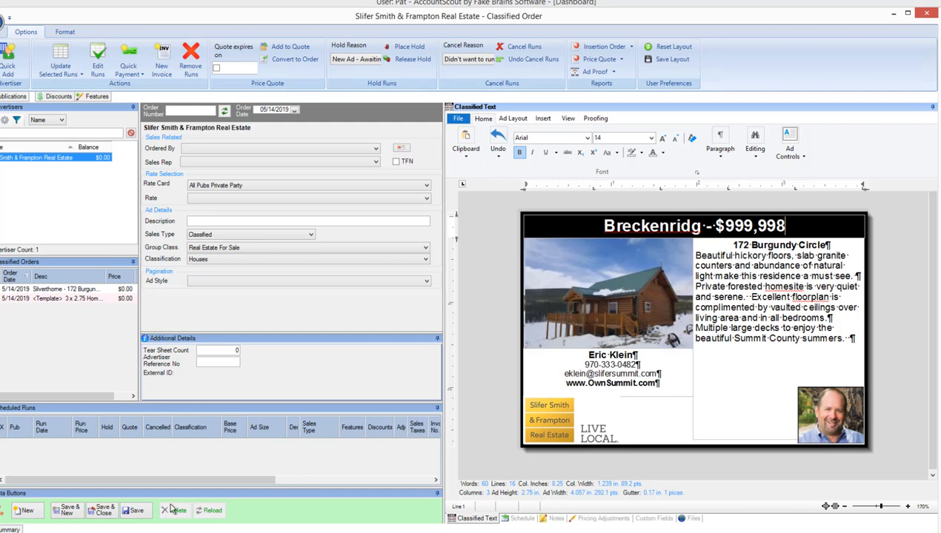
Enter "Breckenridge" as the order's description and save the order.
left_click(265, 221)
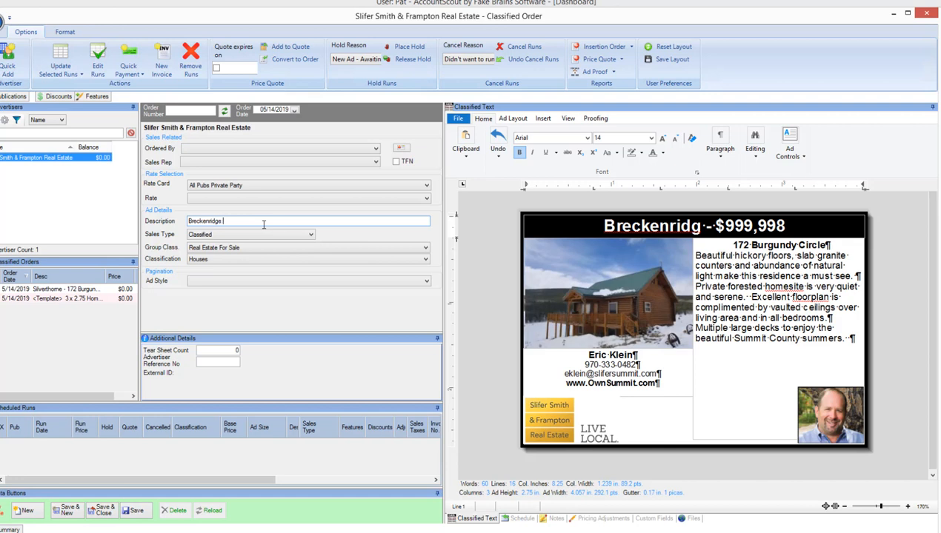
type("Breckenridge")
left_click(136, 511)
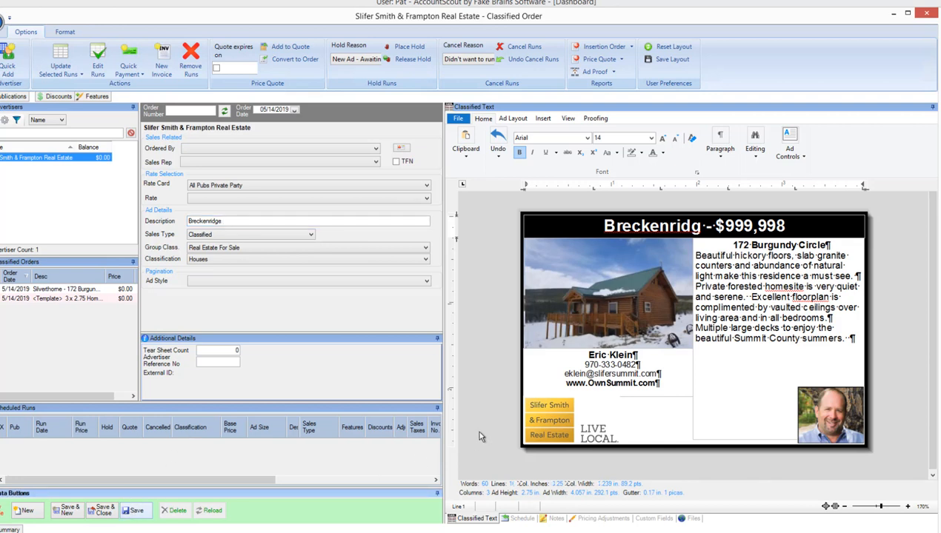
Replace the log house photo in the ad with Breckenridge House.png from the Eric Realtor folder.
left_click(631, 293)
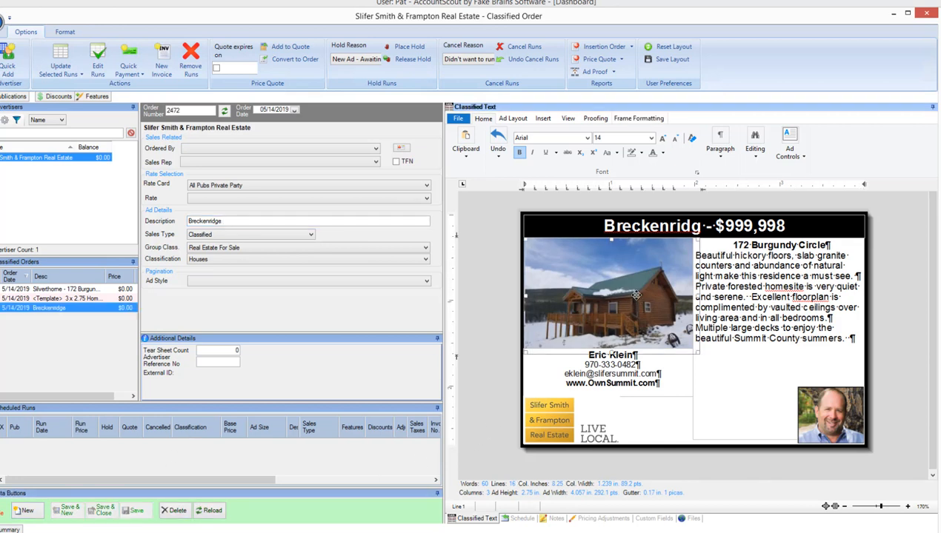
right_click(640, 297)
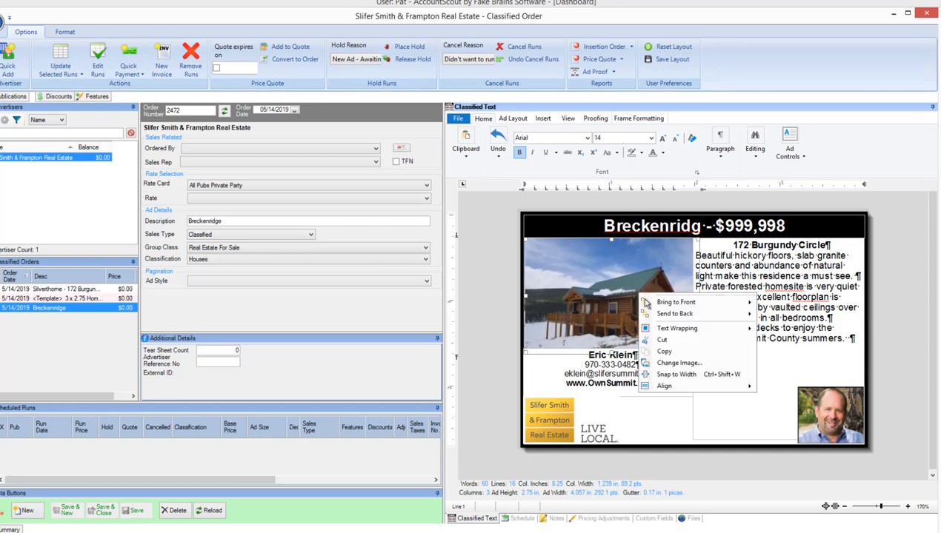
left_click(700, 366)
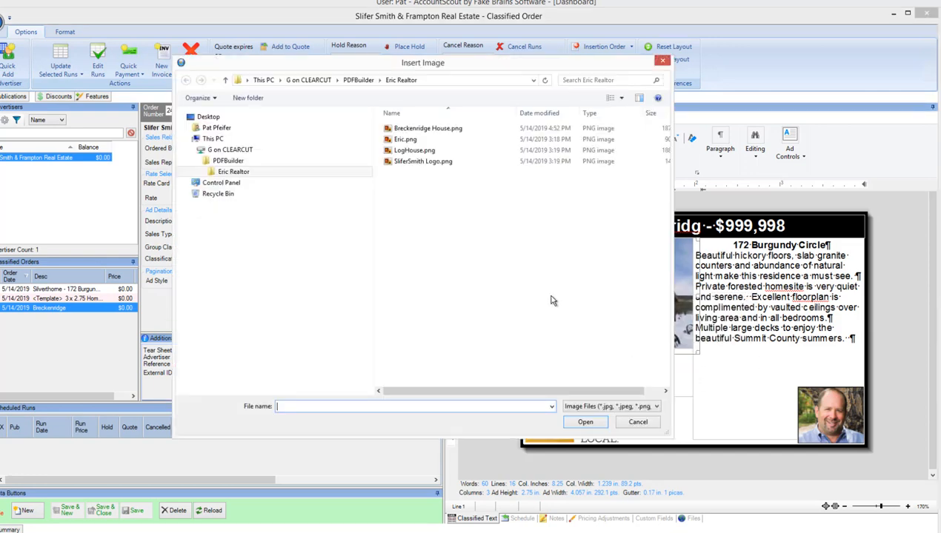
left_click(428, 128)
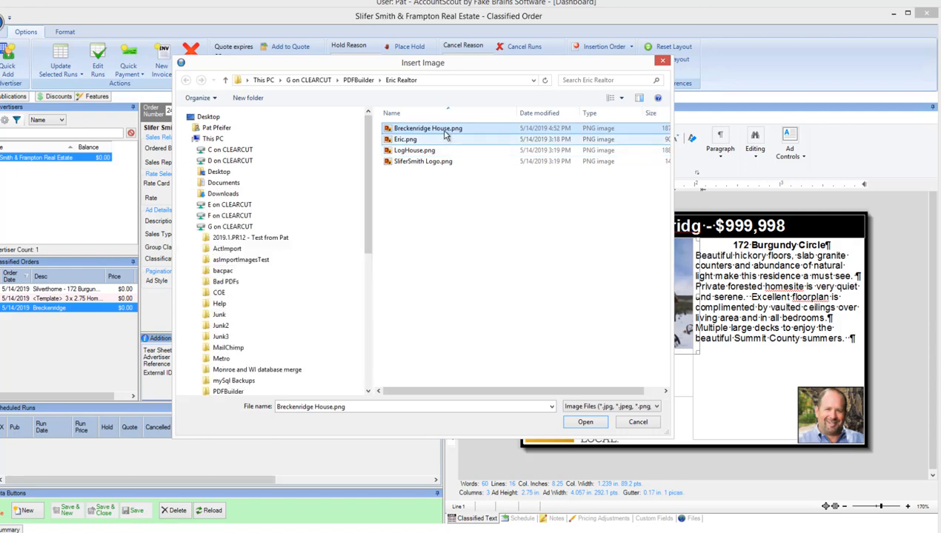
left_click(597, 424)
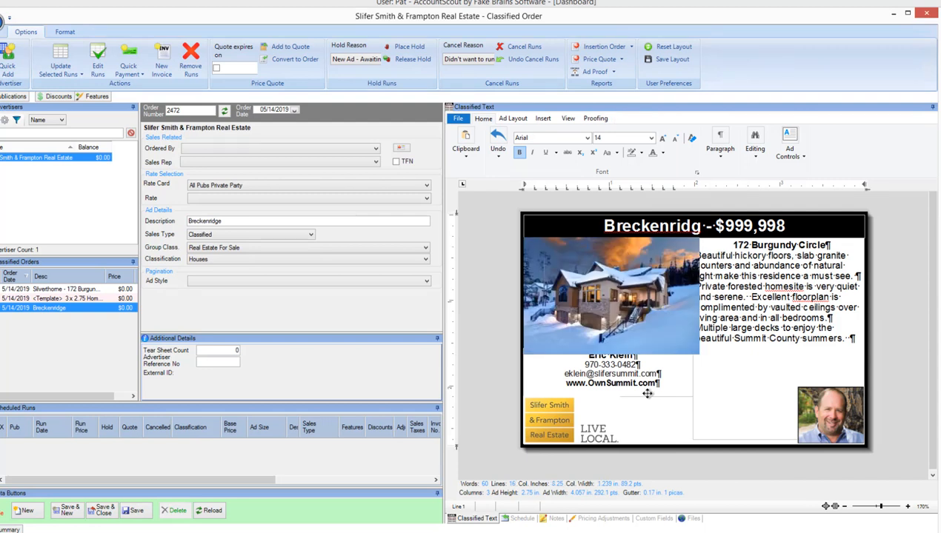
left_click(643, 315)
right_click(644, 317)
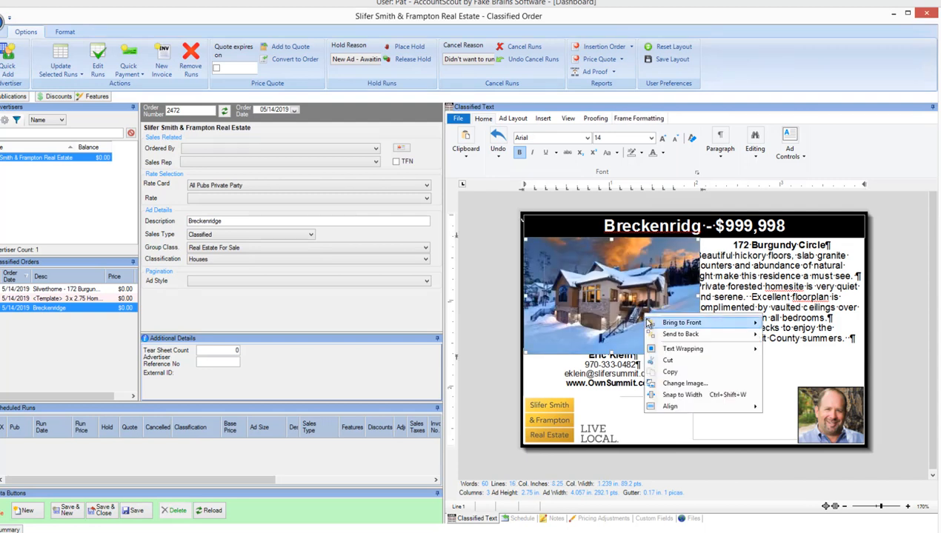
left_click(640, 419)
Replace the ad's address and property description with the copied listing text, pasted as formatted text.
left_click(755, 306)
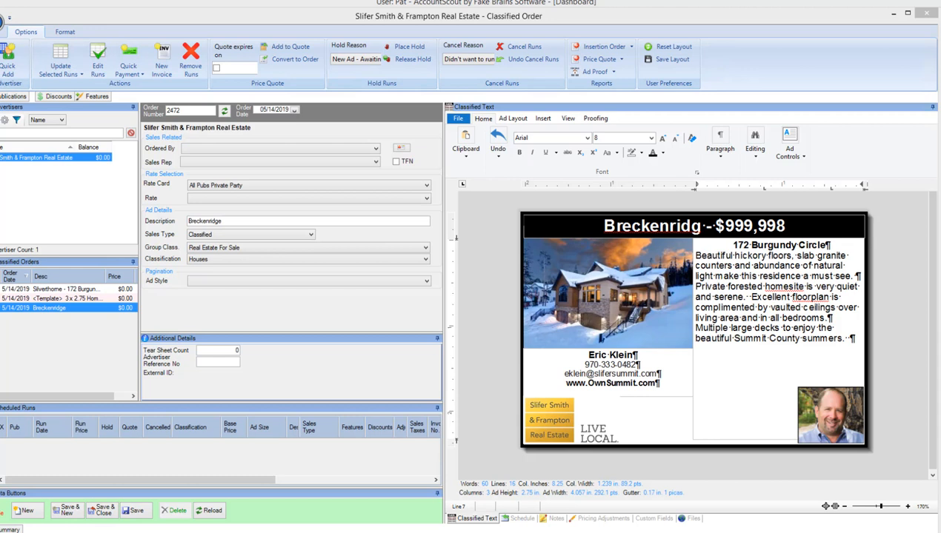
left_click(845, 339)
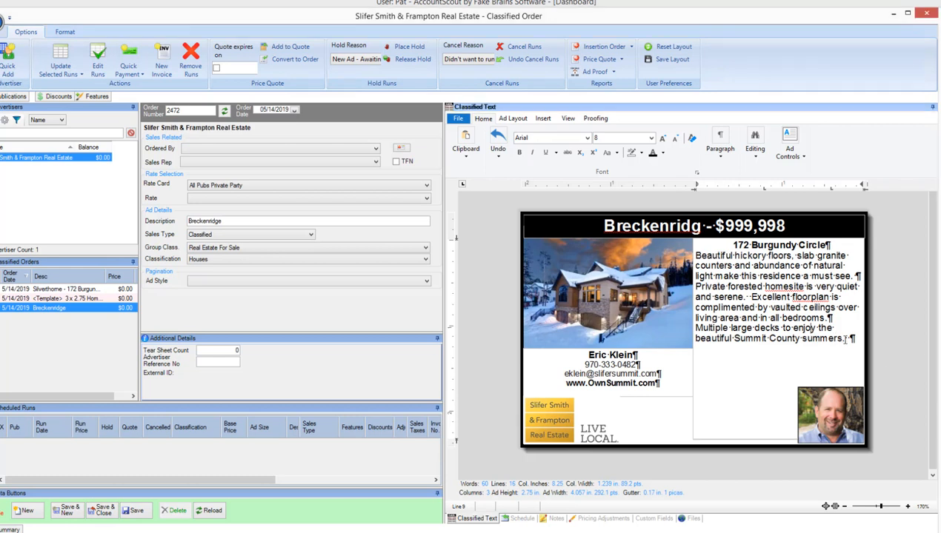
left_click_drag(850, 339, 734, 245)
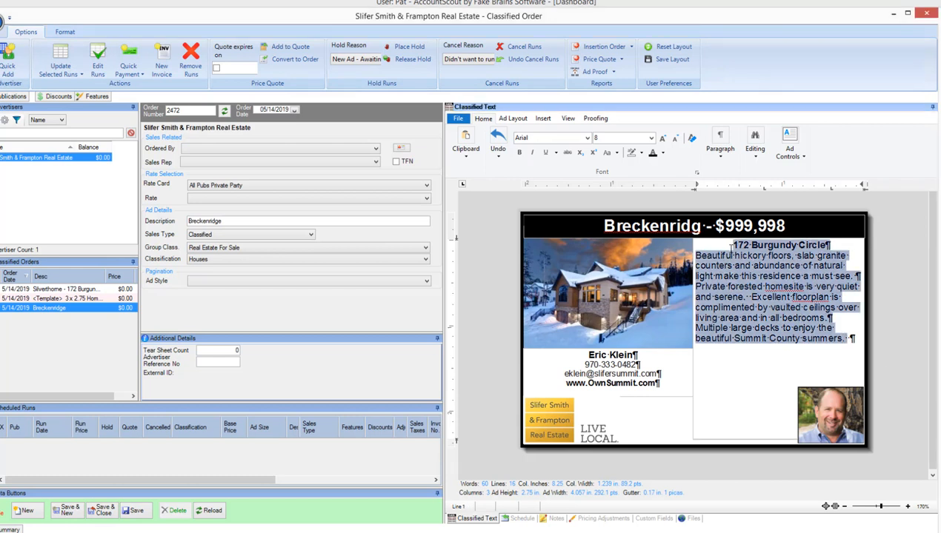
right_click(743, 254)
mouse_move(767, 255)
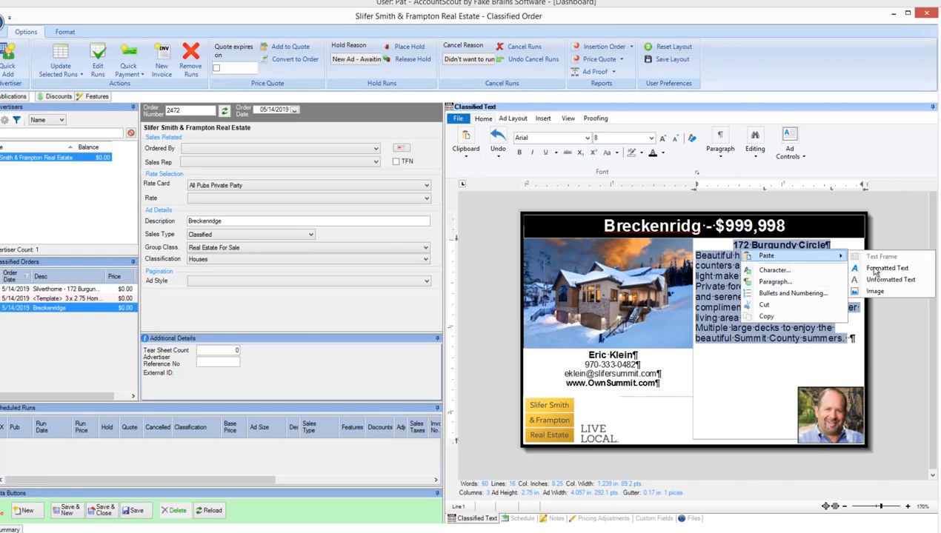
left_click(883, 269)
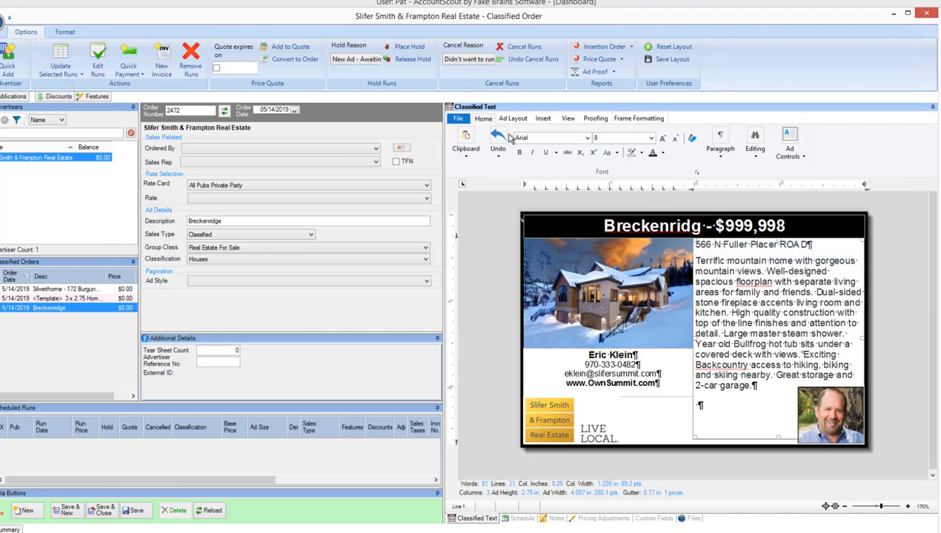
Shorten "ROAD" to "Rd" in the ad's street address line and make the line bold.
left_click(724, 248)
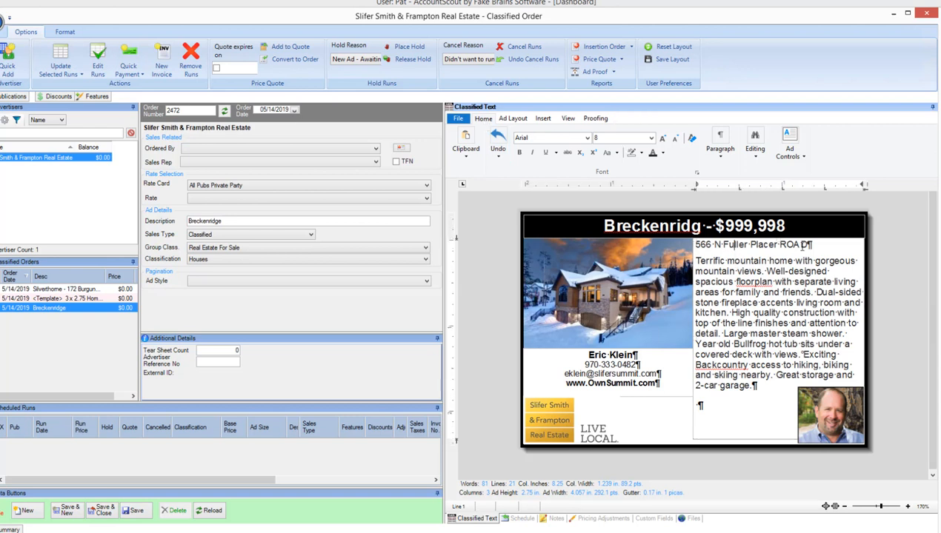
key("BackSpace")
key("BackSpace")
key("BackSpace")
key("BackSpace")
type("Rd")
left_click_drag(781, 243, 696, 247)
key("ctrl+b")
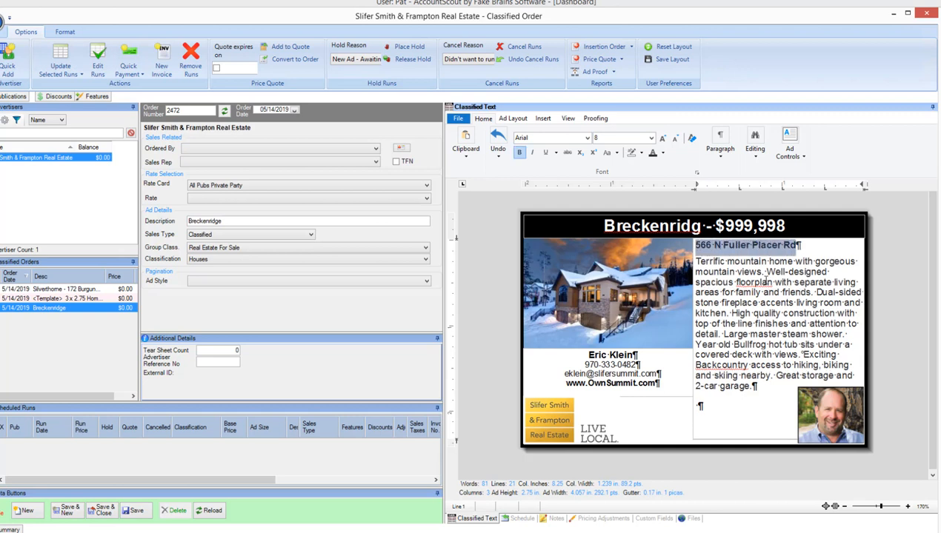
left_click(739, 293)
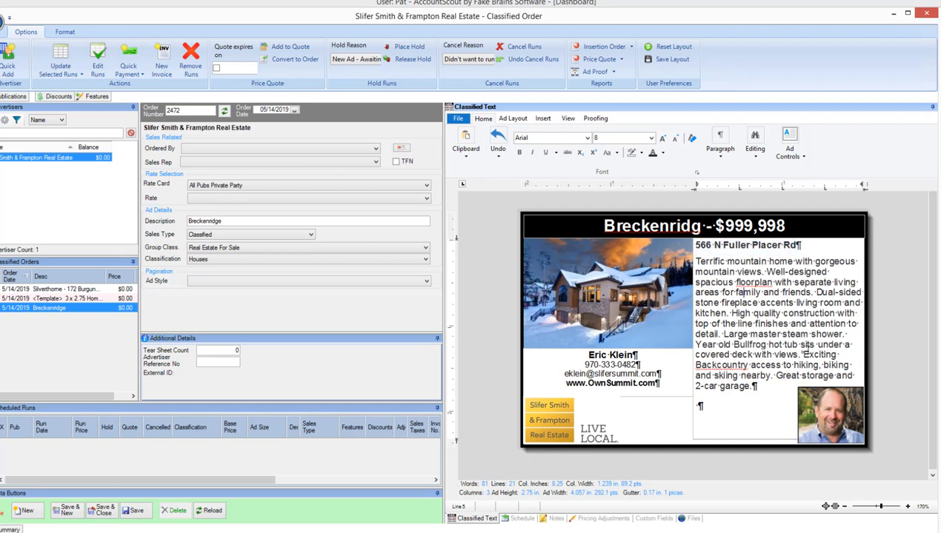
left_click(772, 355)
left_click_drag(754, 385, 691, 260)
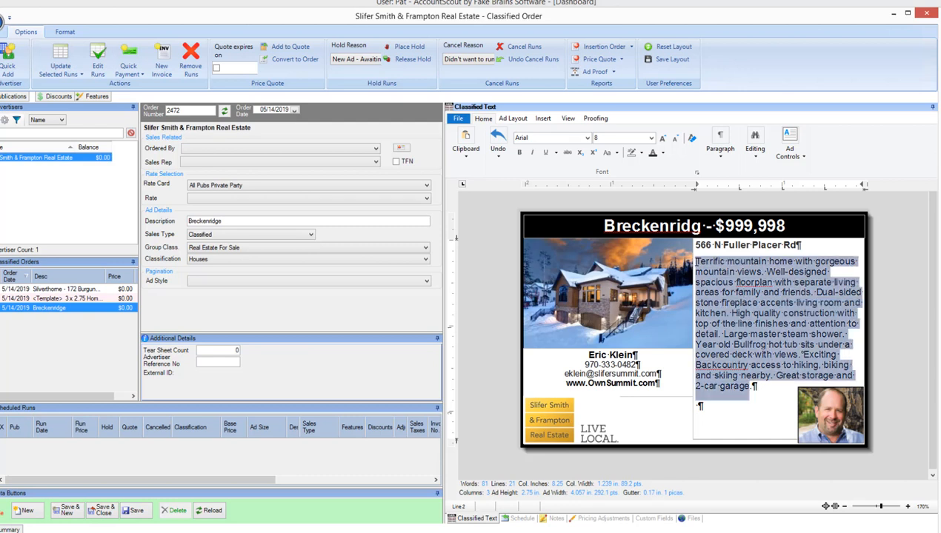
left_click(759, 296)
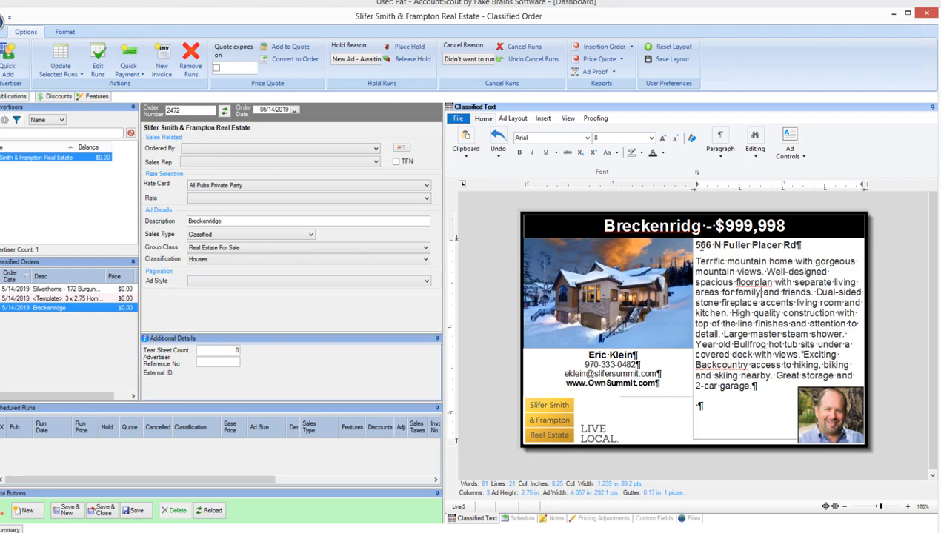
Centre the street address line above the property description.
left_click(699, 244)
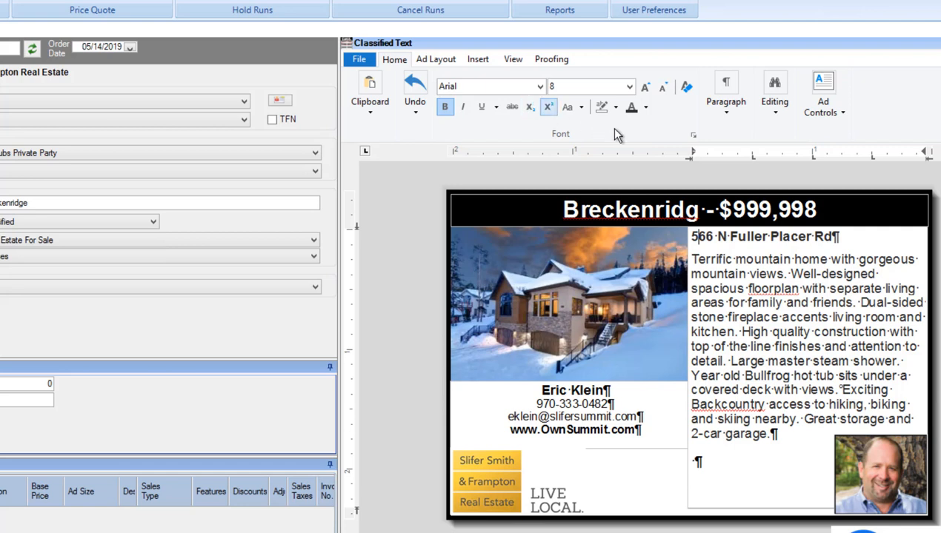
left_click(720, 100)
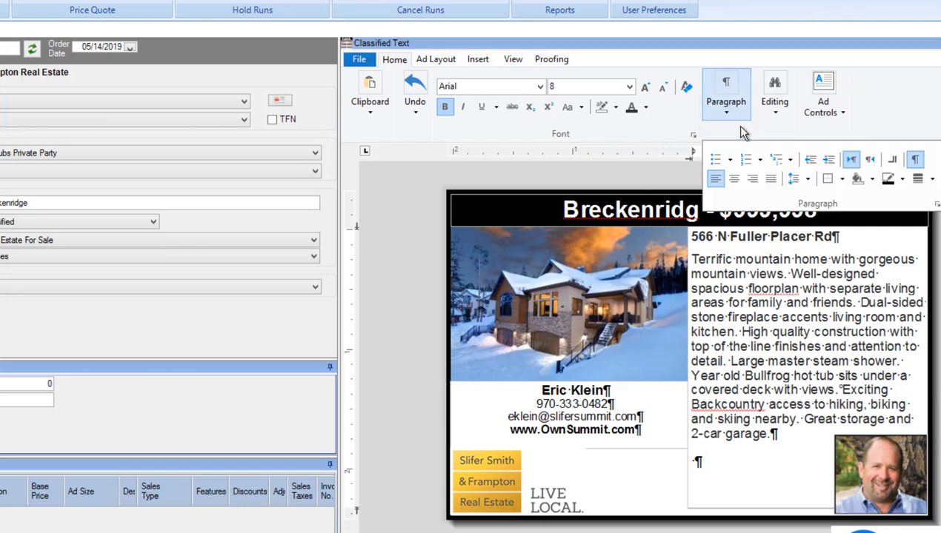
left_click(733, 178)
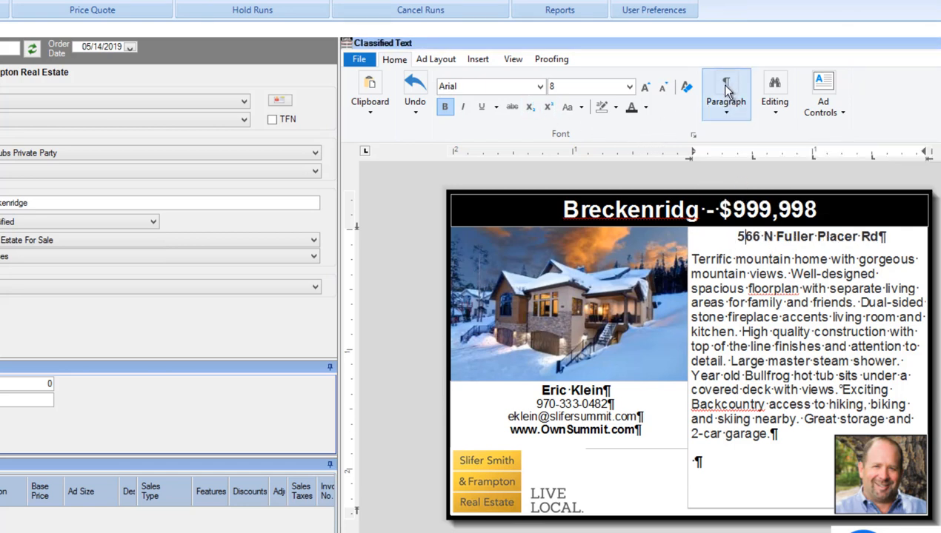
Set the paragraph distances before and after to 0 inch for the address line and the property description.
left_click(809, 271)
left_click_drag(737, 235, 778, 317)
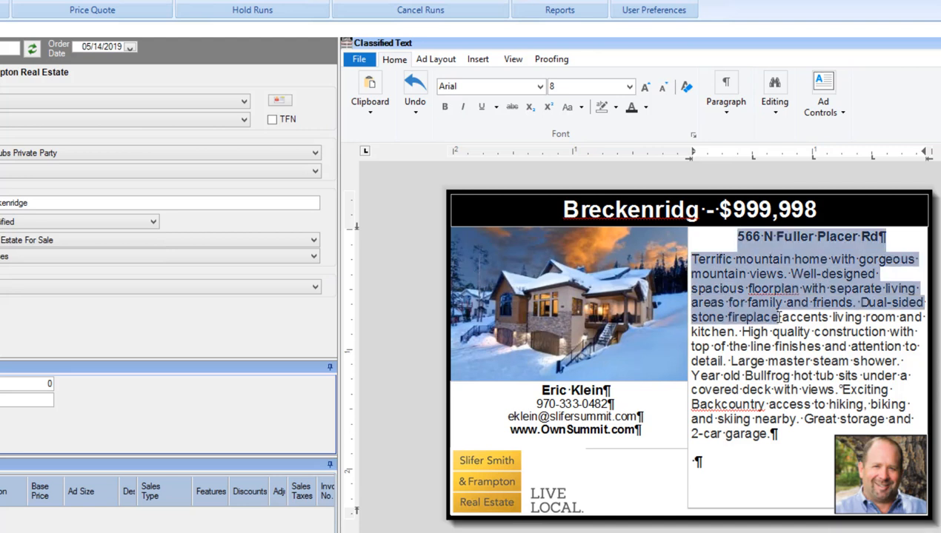
left_click(725, 92)
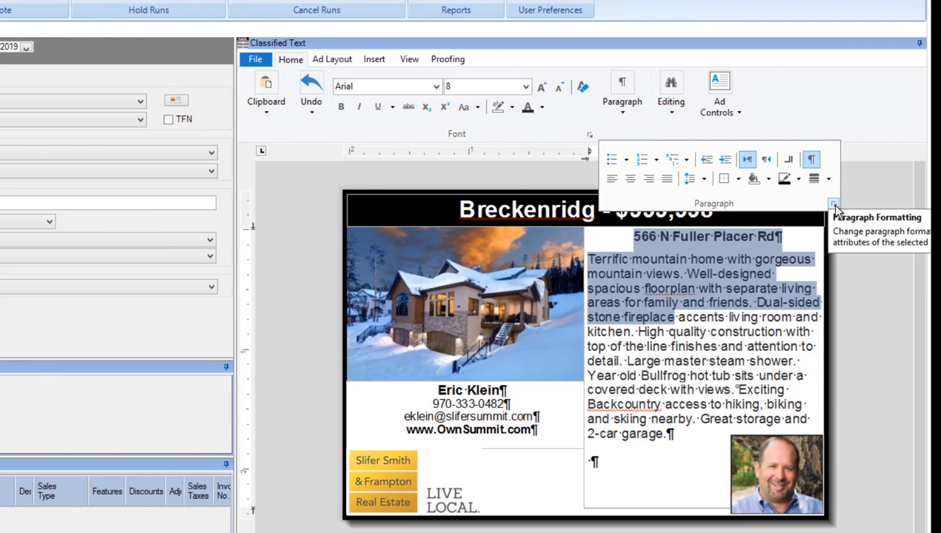
left_click(835, 210)
left_click_drag(382, 134, 438, 126)
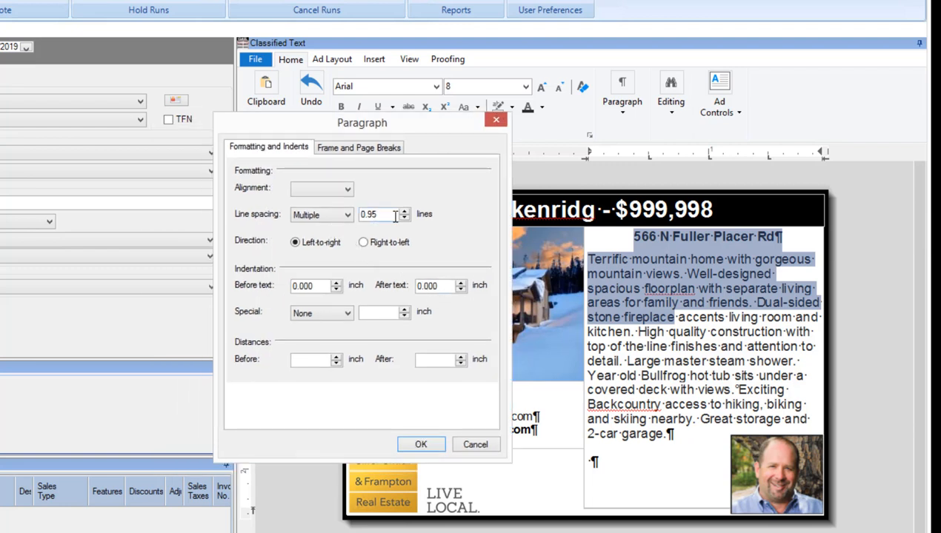
left_click(322, 362)
type("0")
left_click(436, 360)
type("0")
left_click(421, 446)
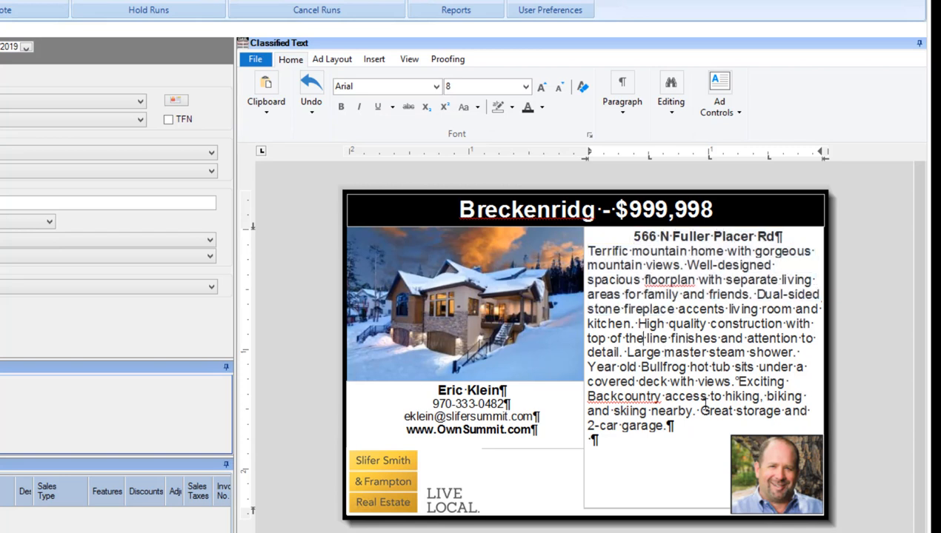
Add the flagged word "floorplan" in the property description to the spelling dictionary.
right_click(636, 398)
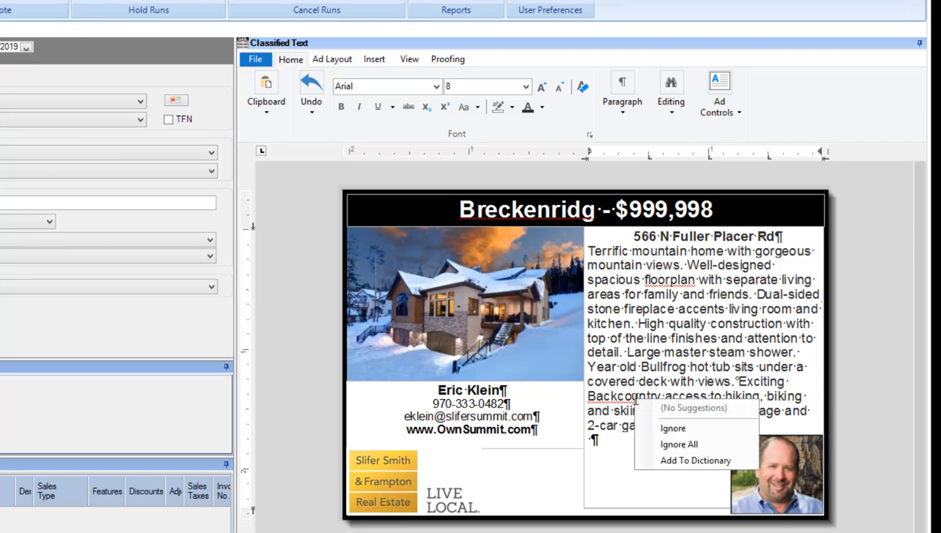
right_click(676, 281)
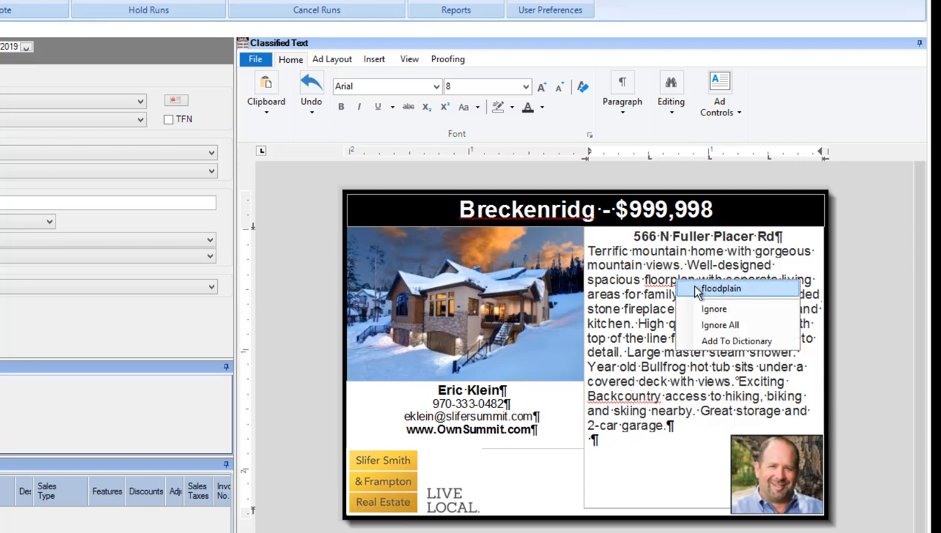
left_click(716, 343)
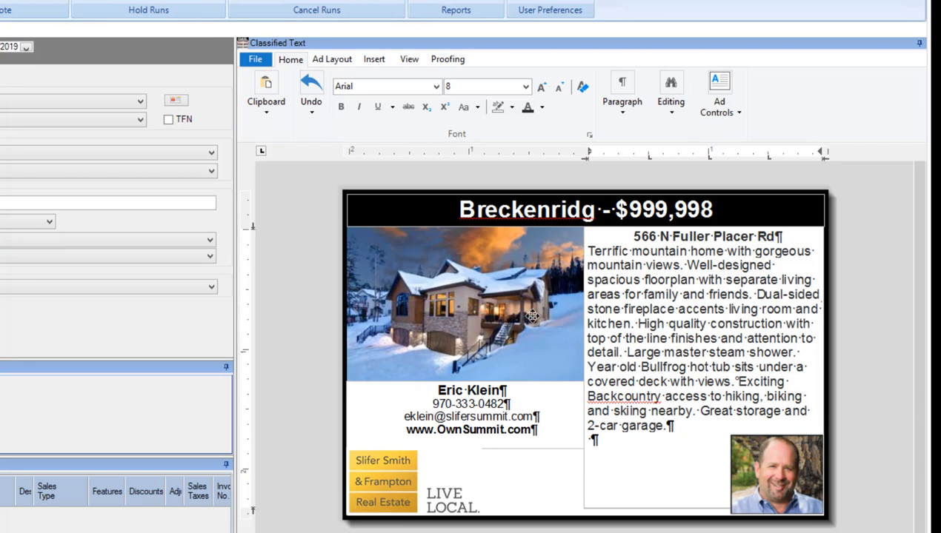
Complete the city name in the ad's headline as "Breckenridge".
type("r")
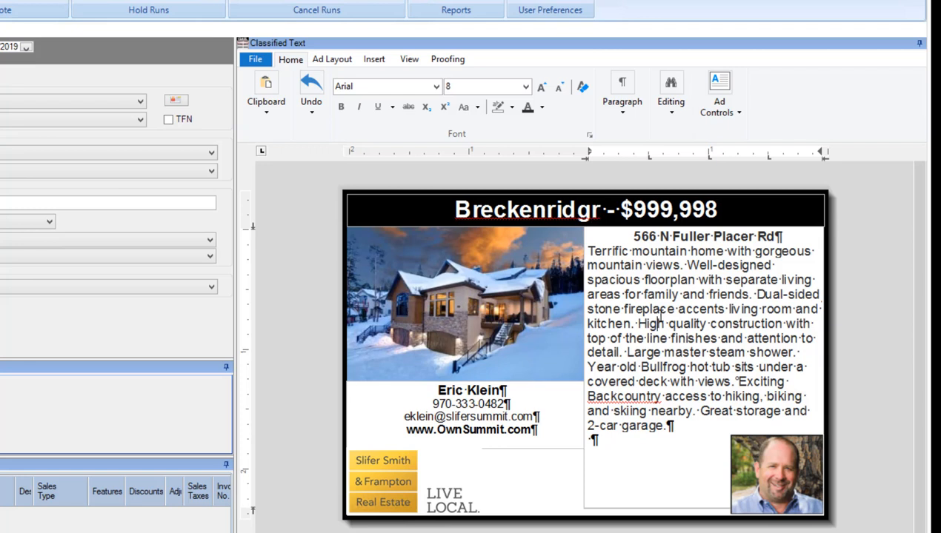
key("BackSpace")
type("e")
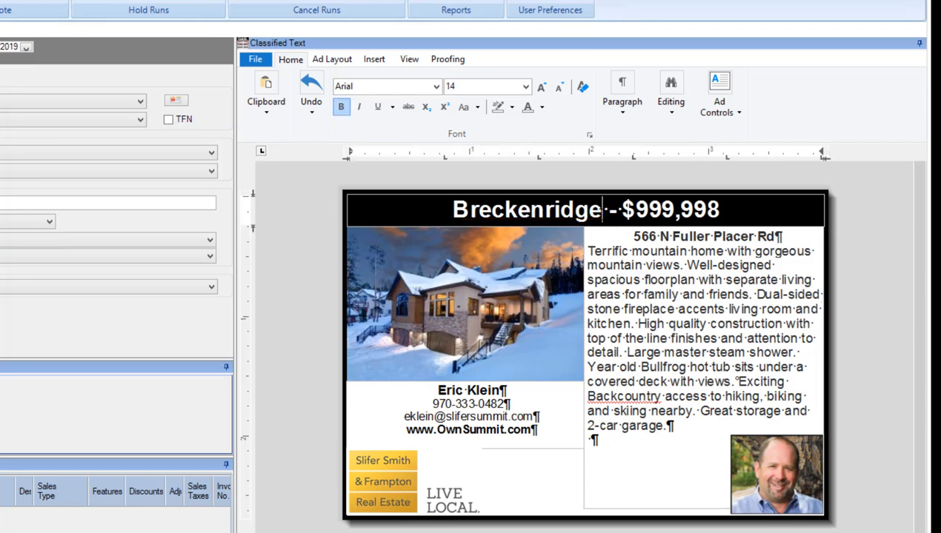